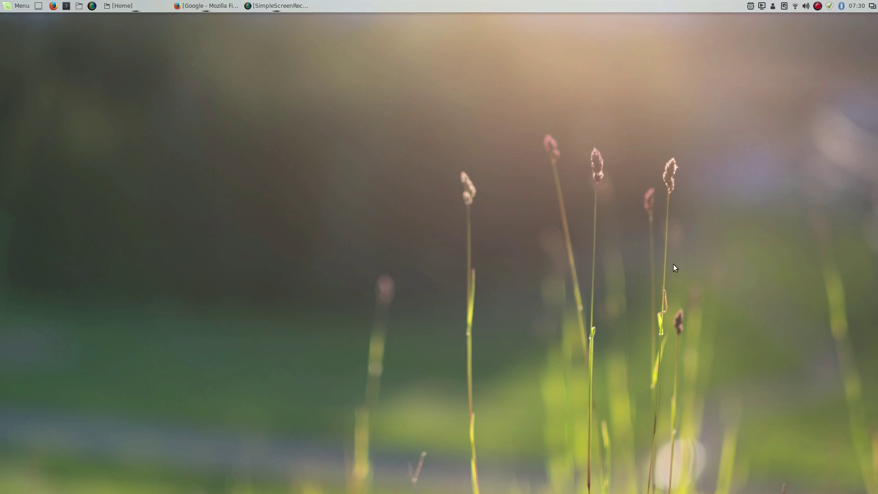
Step: Search Google in Firefox for 'amd rx470 linux driver'
left_click(209, 4)
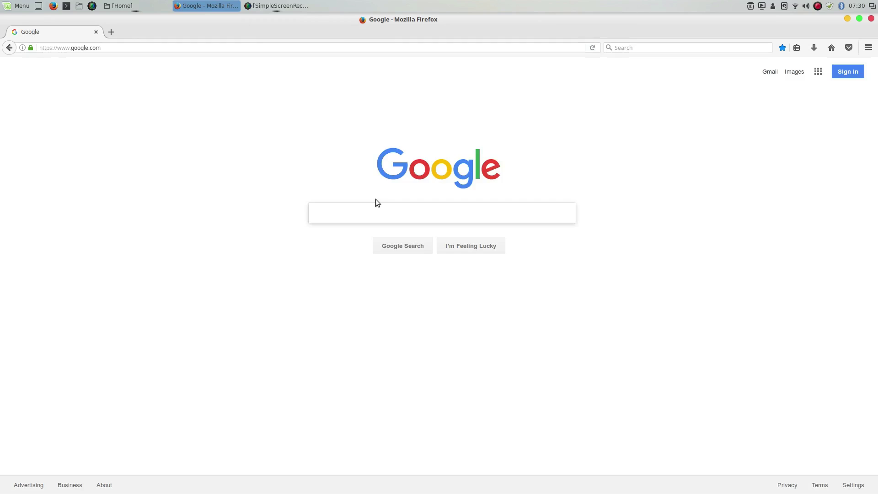
type("amd rx4")
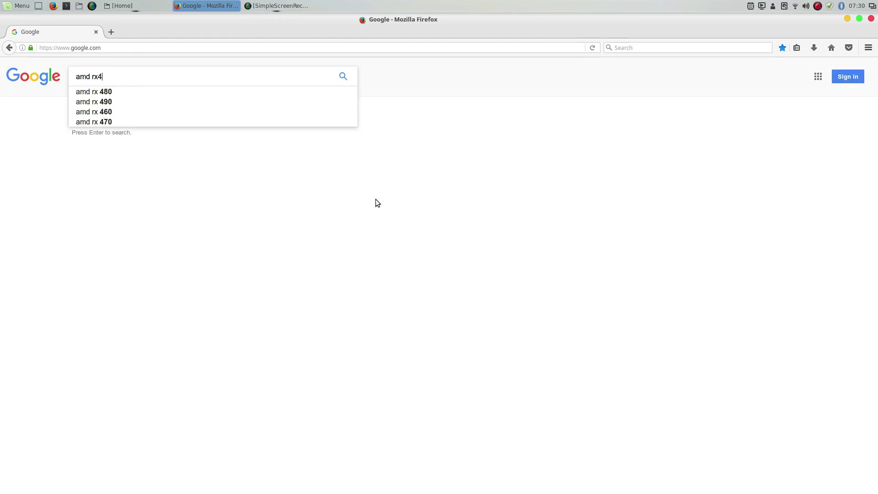
type("70 linux ")
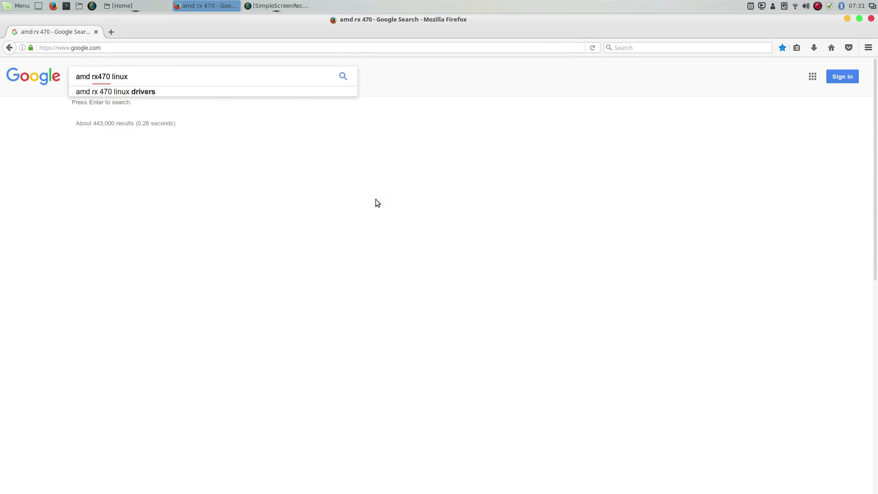
type("driver")
key("Return")
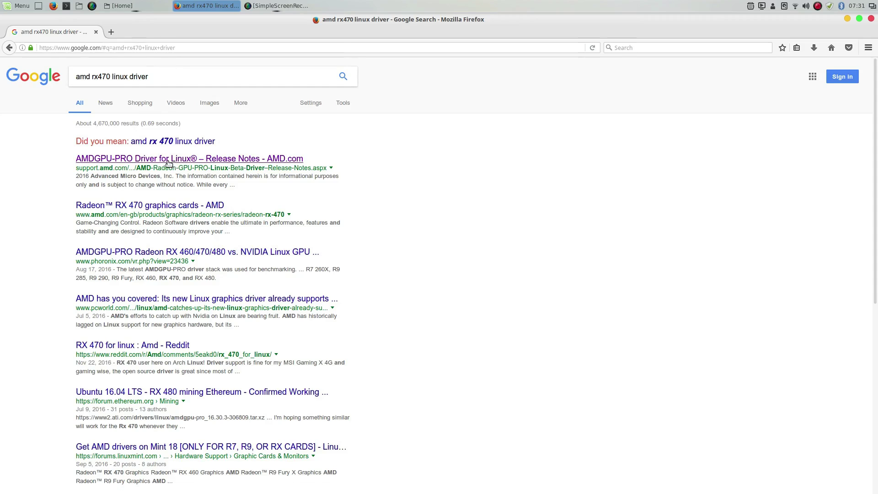
Step: Open AMD's AMDGPU-PRO Driver for Linux release notes and scroll to the version 16.40 download links
left_click(168, 161)
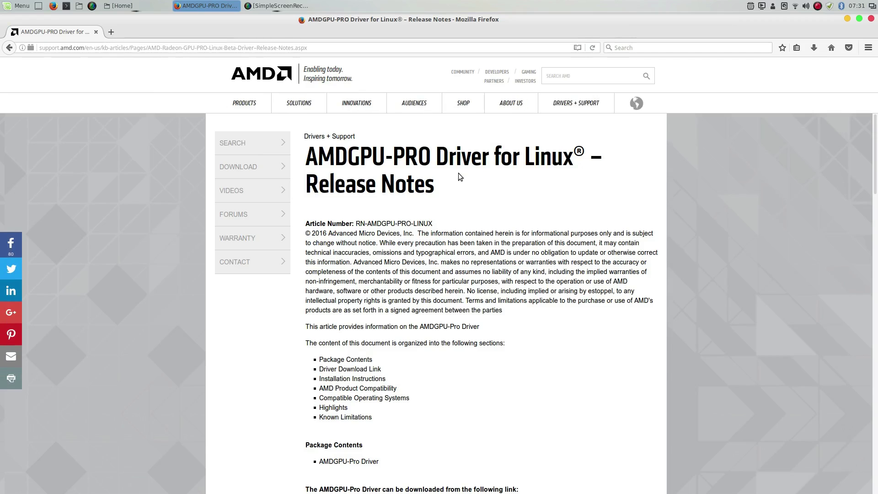
scroll(538, 195, "down", 3)
scroll(551, 224, "down", 6)
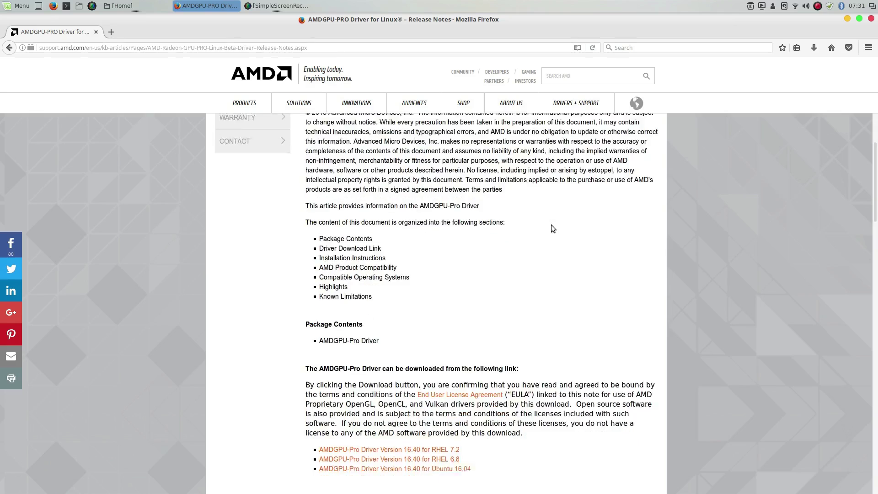
scroll(556, 301, "up", 2)
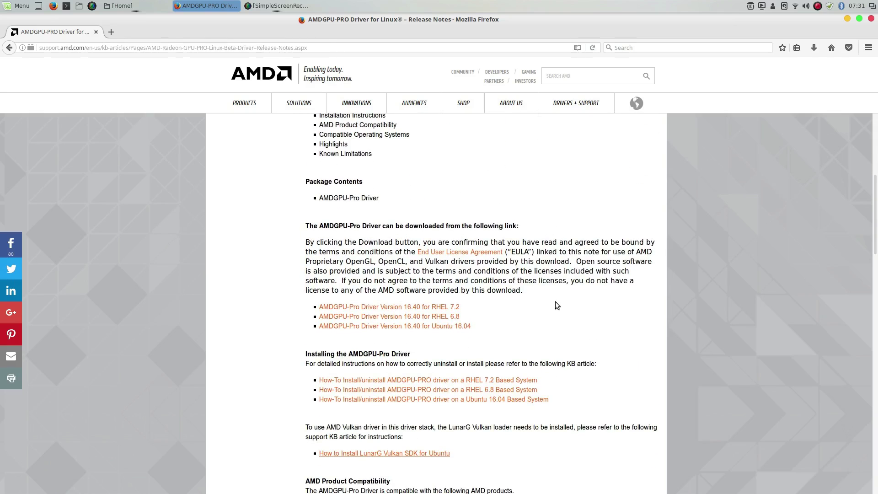
scroll(555, 297, "down", 5)
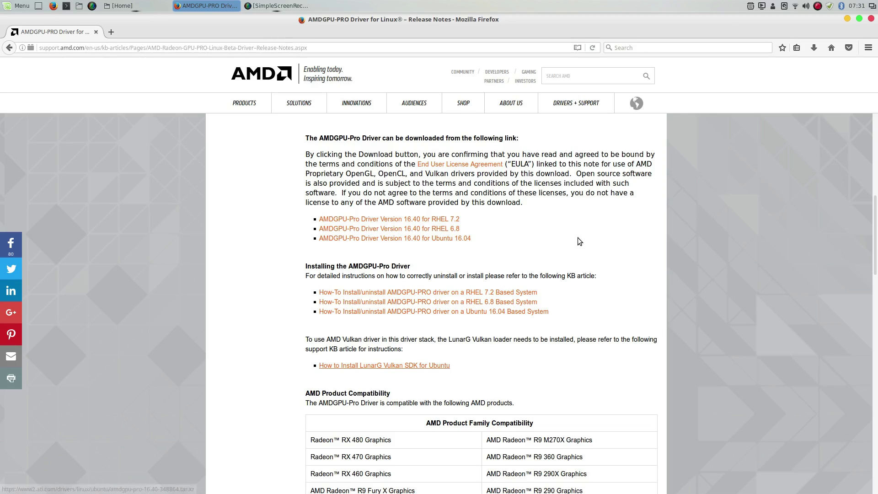
scroll(573, 237, "down", 2)
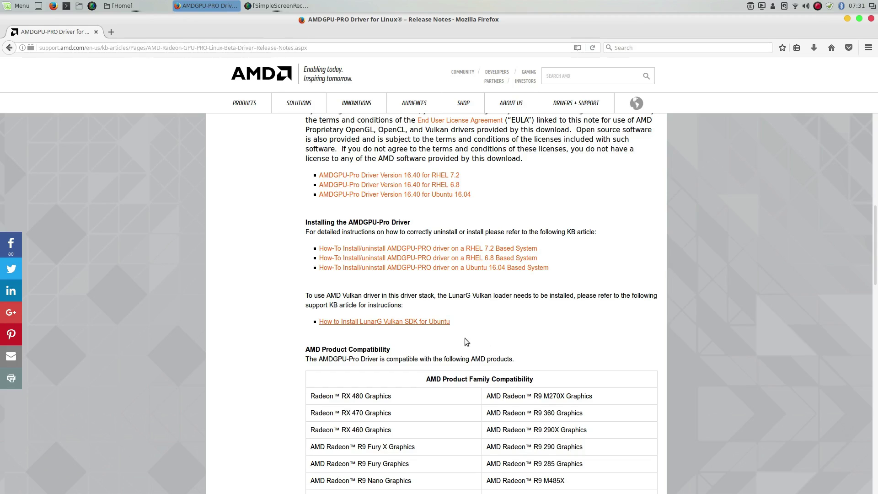
scroll(585, 338, "down", 5)
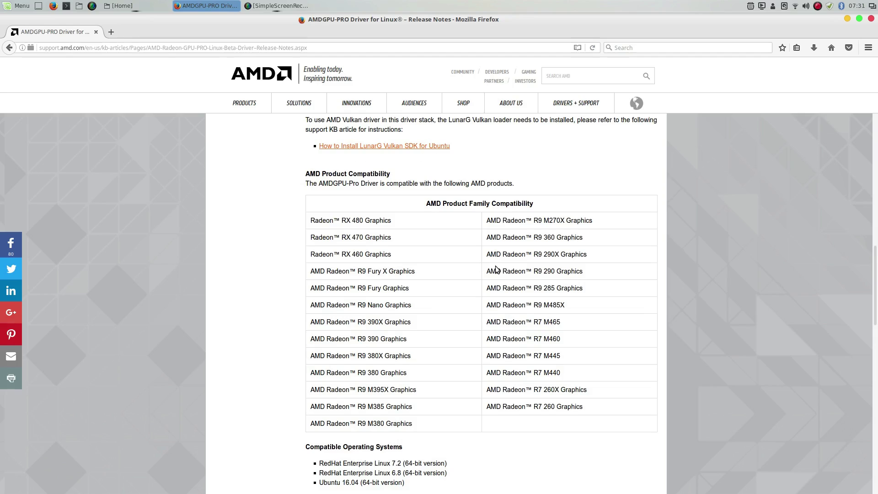
scroll(377, 238, "down", 1)
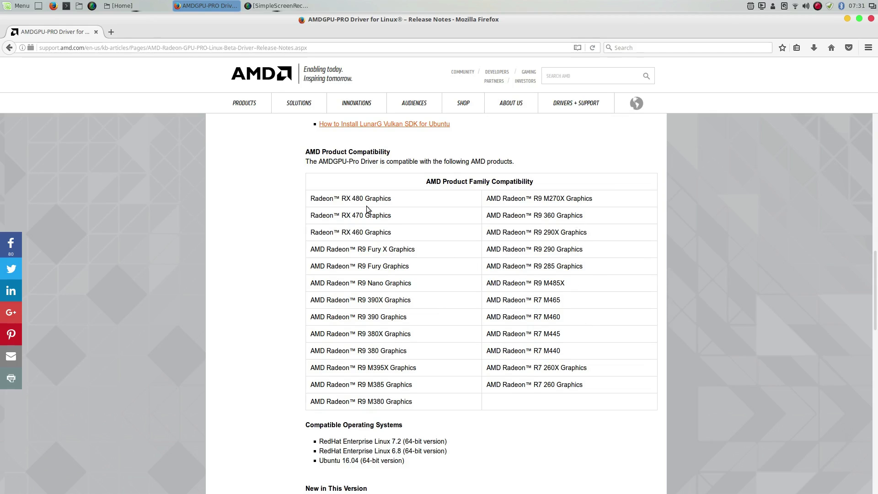
scroll(614, 287, "down", 5)
scroll(613, 283, "down", 15)
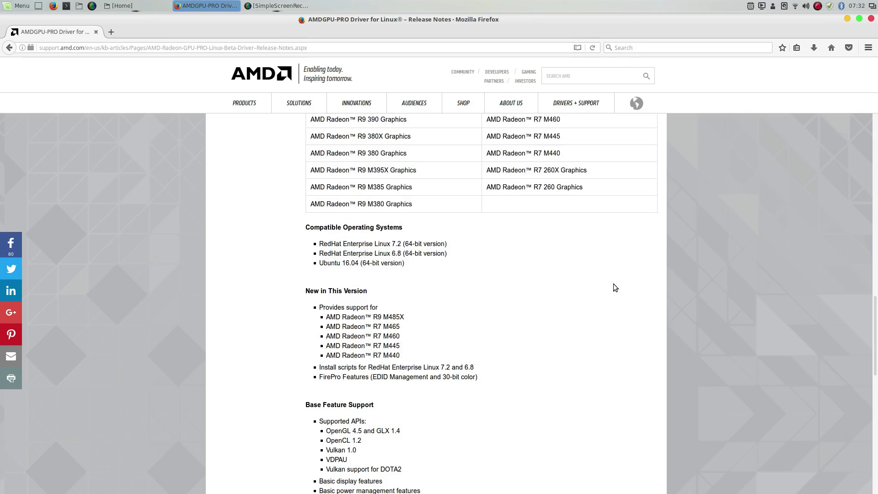
scroll(613, 288, "down", 3)
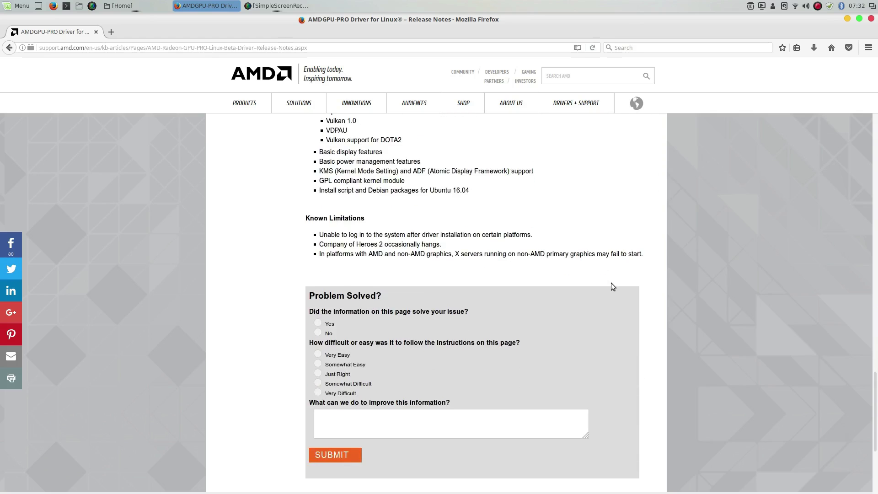
scroll(611, 283, "up", 10)
scroll(610, 283, "up", 15)
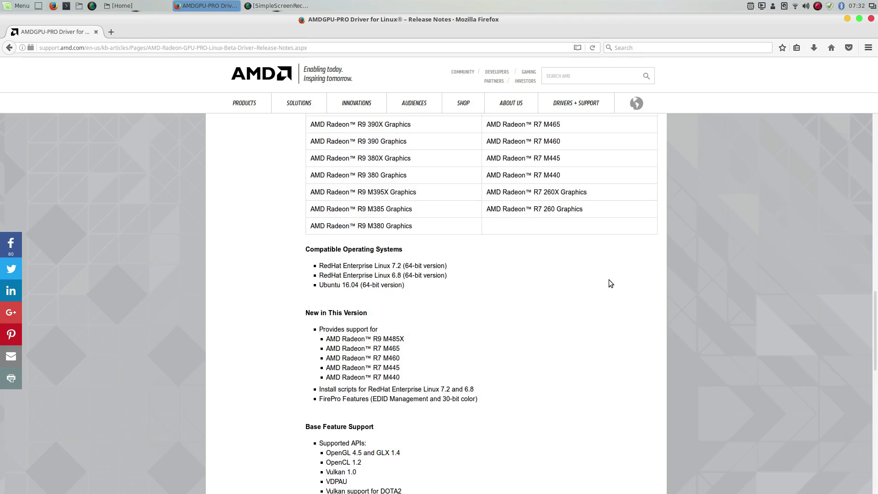
scroll(610, 281, "up", 3)
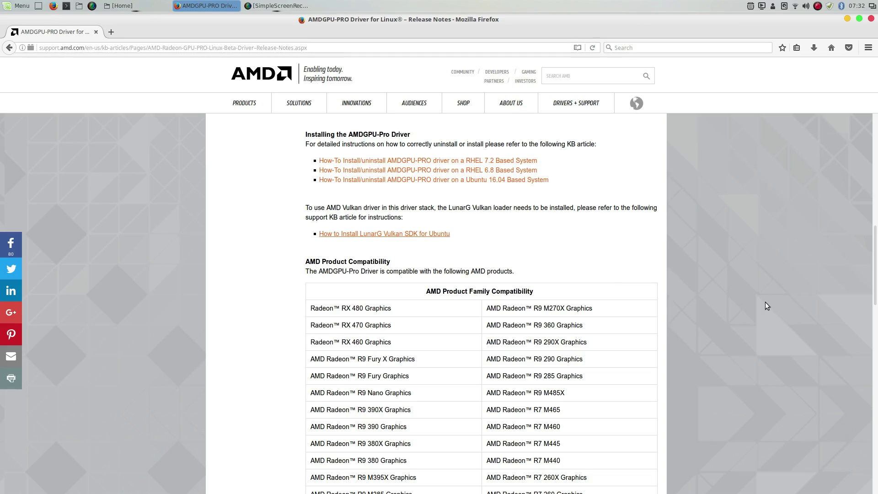
scroll(765, 302, "up", 3)
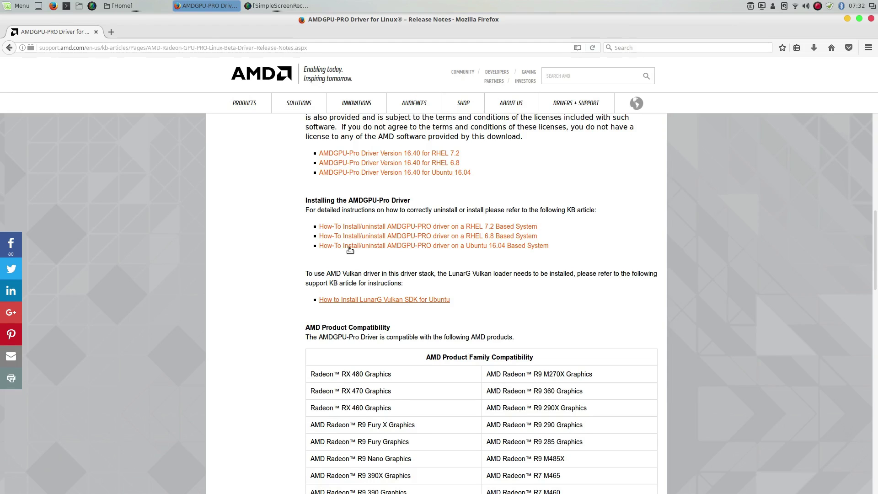
Step: Open AMD's Ubuntu 16.04 install guide and a terminal placed on the left
left_click(350, 249)
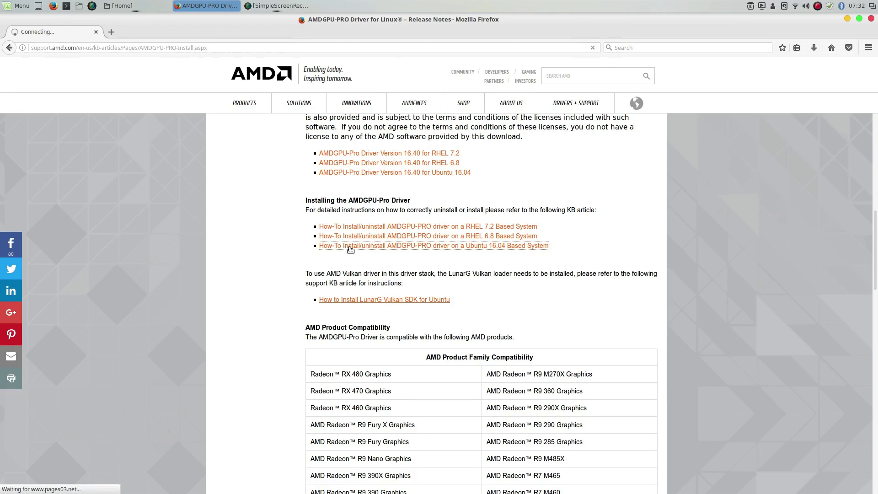
scroll(390, 146, "down", 1)
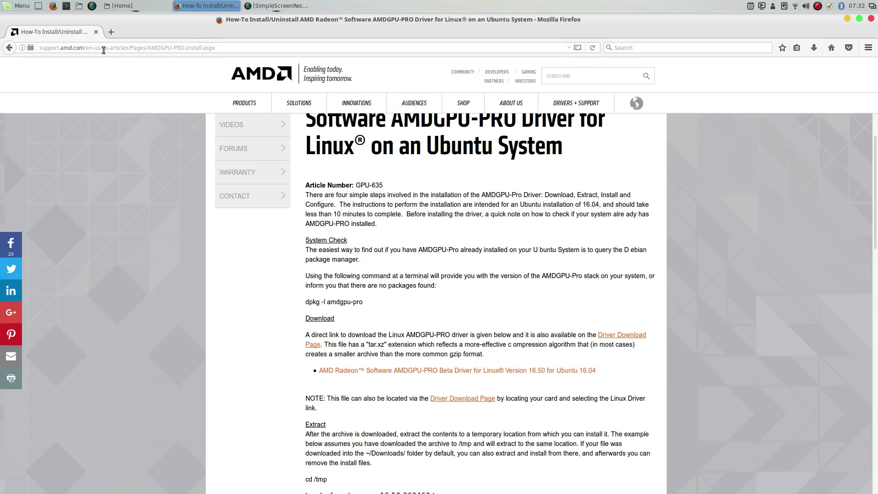
left_click(66, 6)
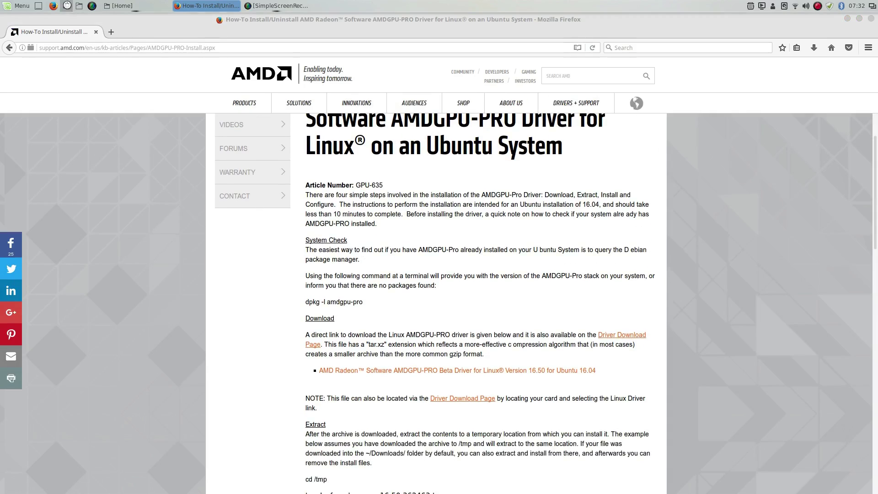
left_click_drag(397, 161, 128, 172)
Step: Open Downloads in Nemo on the right and extract amdgpu-pro-16.40-348864.tar.xz there
left_click(167, 5)
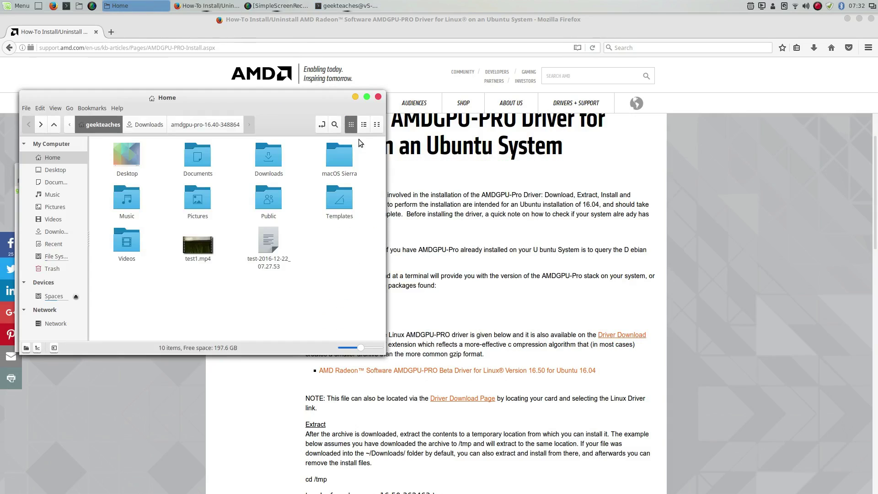
double_click(270, 156)
left_click_drag(278, 97, 675, 182)
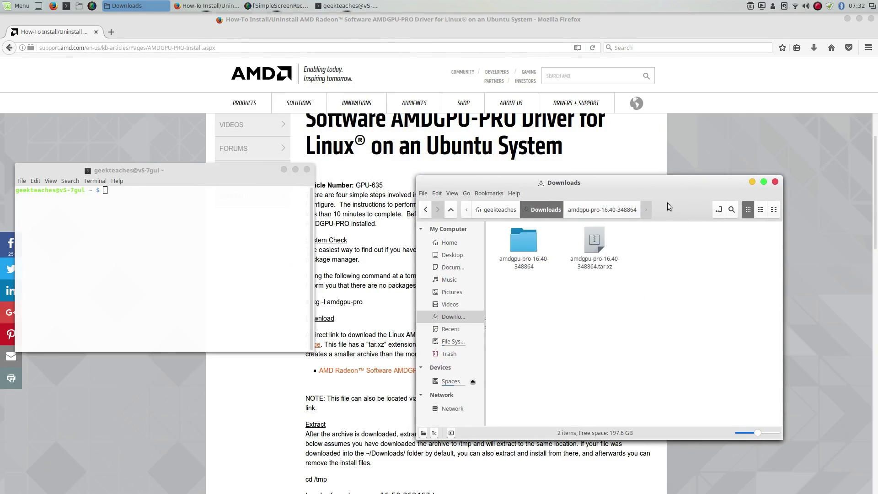
right_click(593, 245)
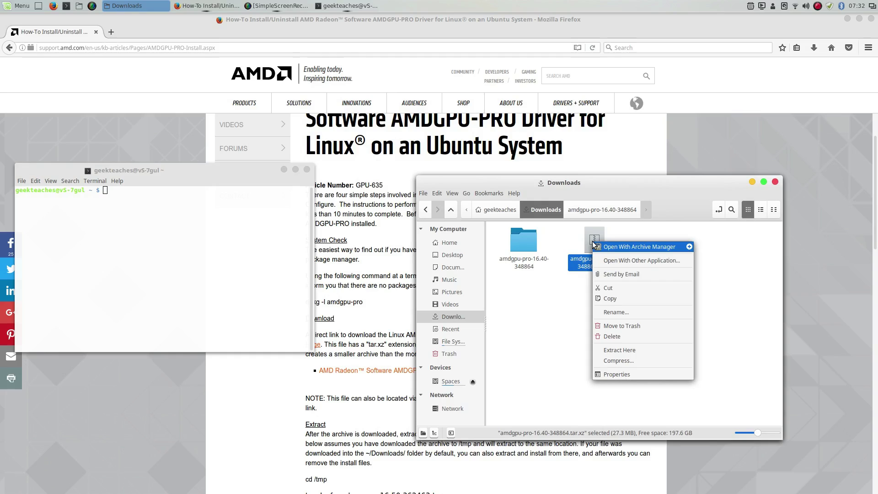
left_click(653, 350)
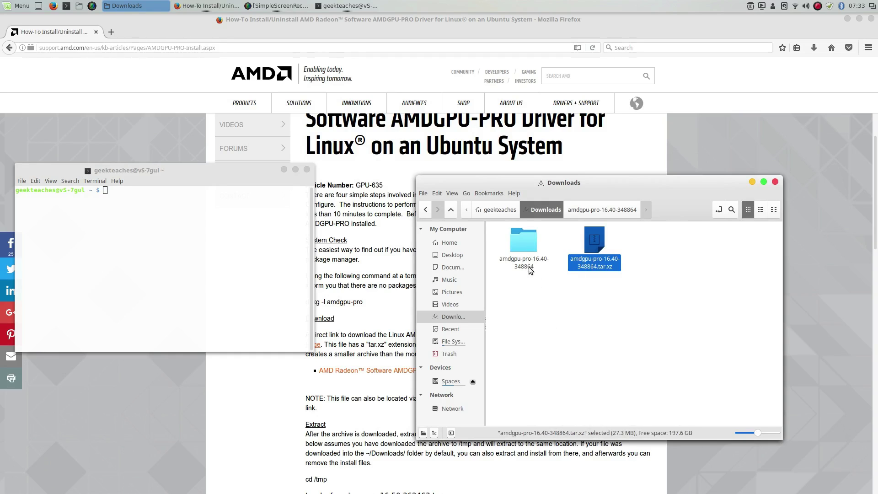
left_click_drag(583, 185, 671, 192)
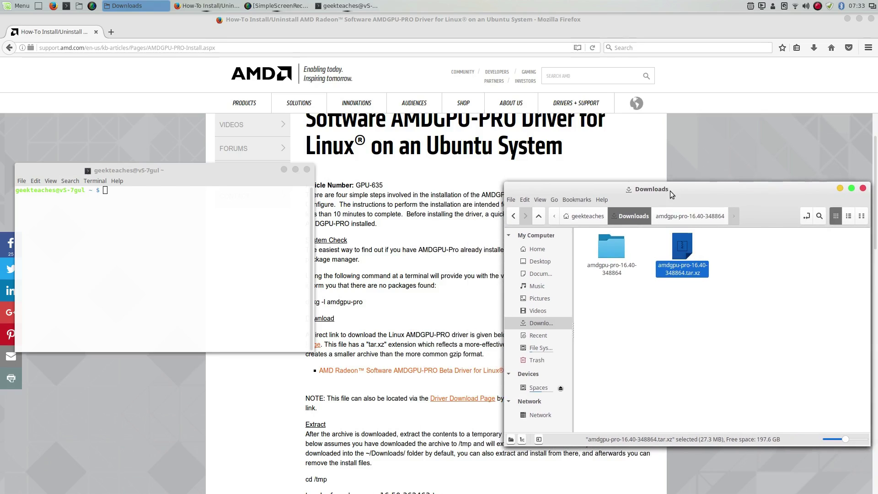
Step: Review the guide's tar extract command for the driver archive
left_click(430, 309)
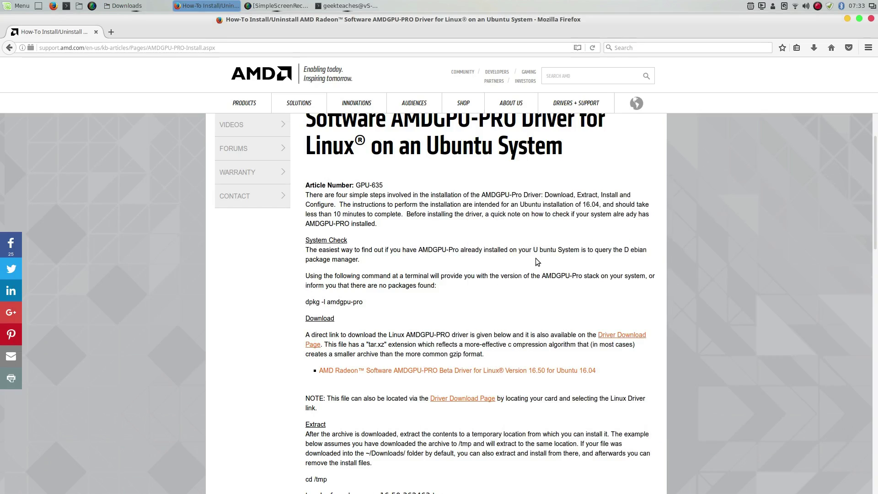
scroll(536, 258, "down", 6)
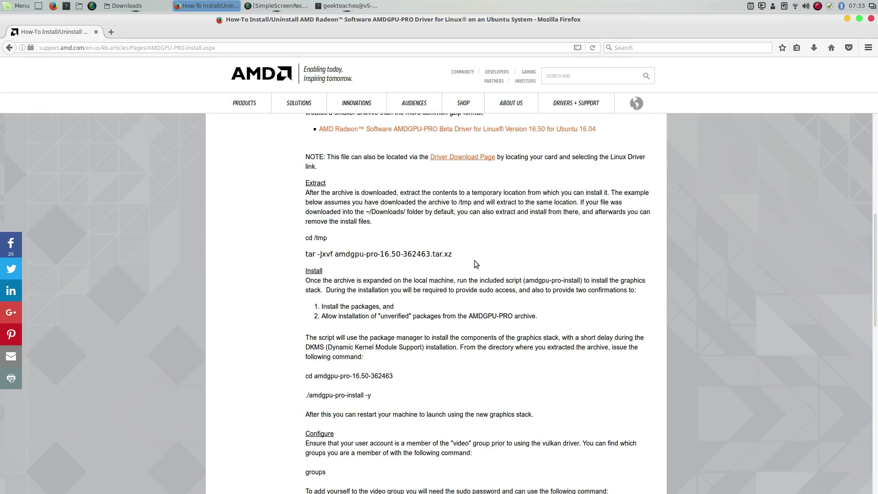
left_click_drag(452, 254, 304, 251)
left_click(385, 254)
scroll(472, 251, "down", 1)
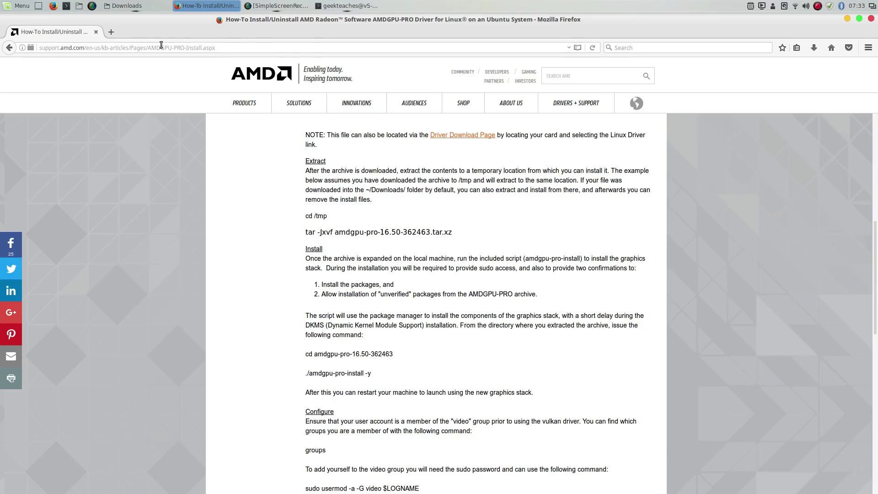
Step: Compare Downloads with the guide's ./amdgpu-pro-install -y command, then bring the terminal forward
left_click(157, 6)
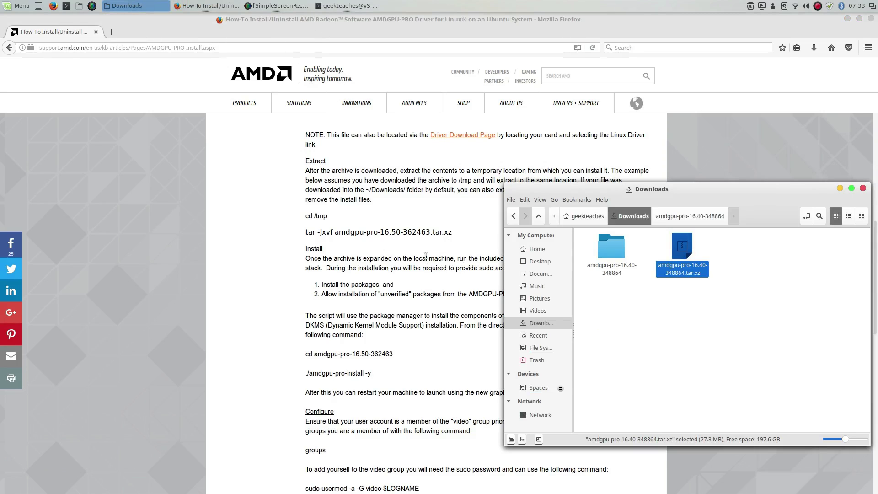
left_click(346, 279)
scroll(355, 293, "down", 2)
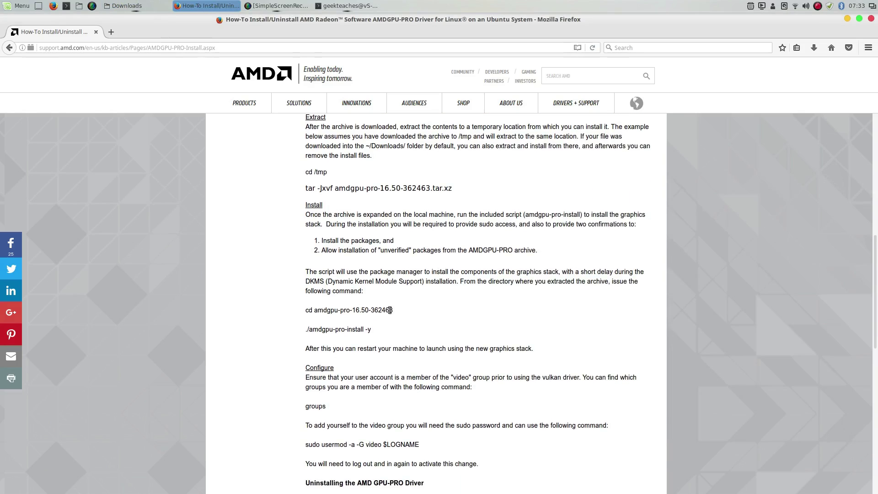
mouse_move(382, 330)
left_mouse_down()
mouse_move(302, 330)
mouse_move(320, 124)
mouse_move(397, 328)
left_mouse_up()
left_click(126, 6)
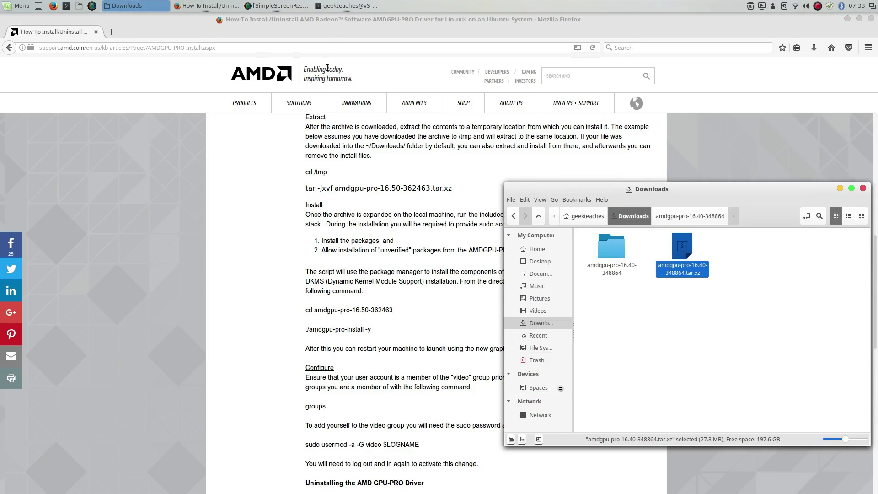
left_click(340, 6)
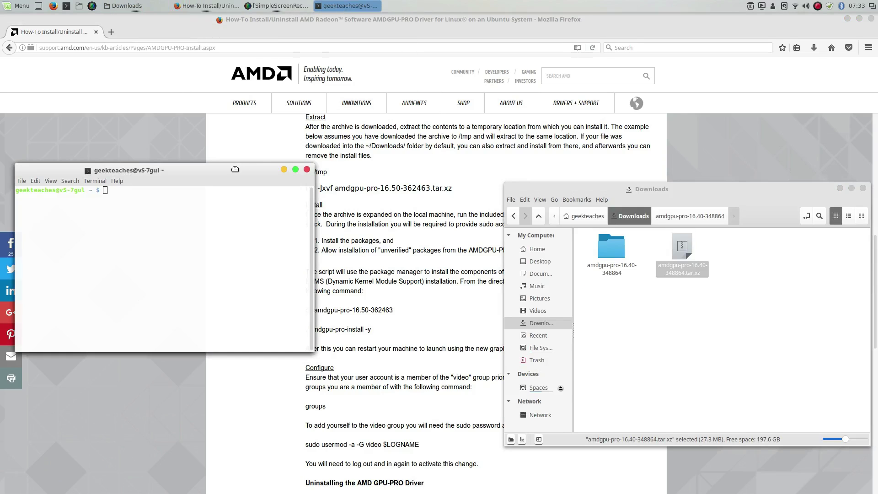
Step: List the home folder, then cd into Downloads and list its contents
left_click_drag(235, 169, 221, 151)
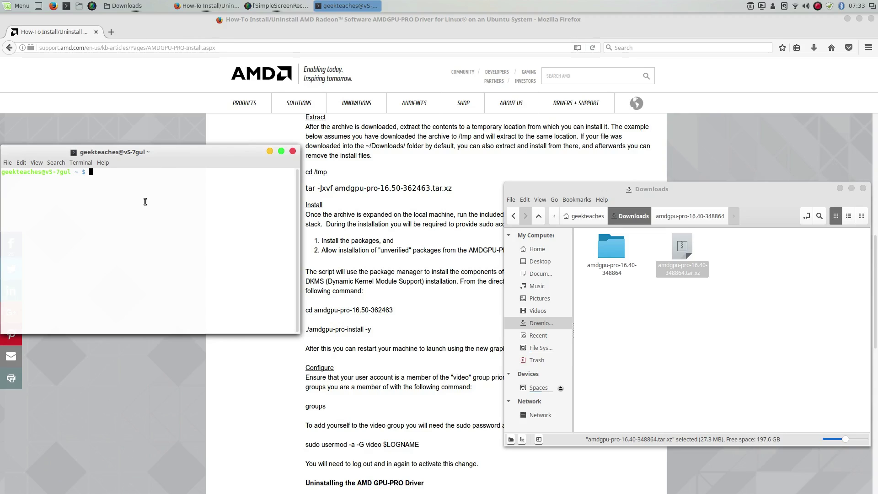
type("ls")
key("Return")
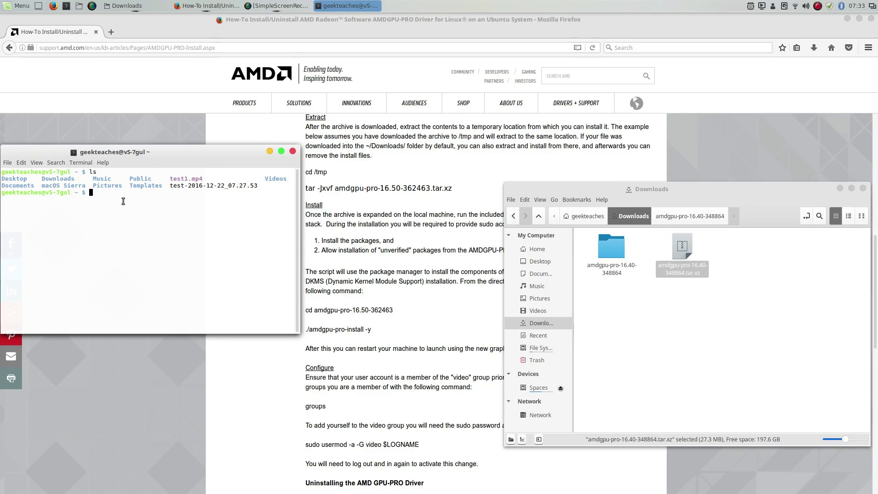
type("cd")
left_click_drag(76, 179, 45, 180)
right_click(46, 180)
left_click(72, 209)
right_click(147, 190)
left_click(194, 230)
key("Return")
type("ls")
key("Return")
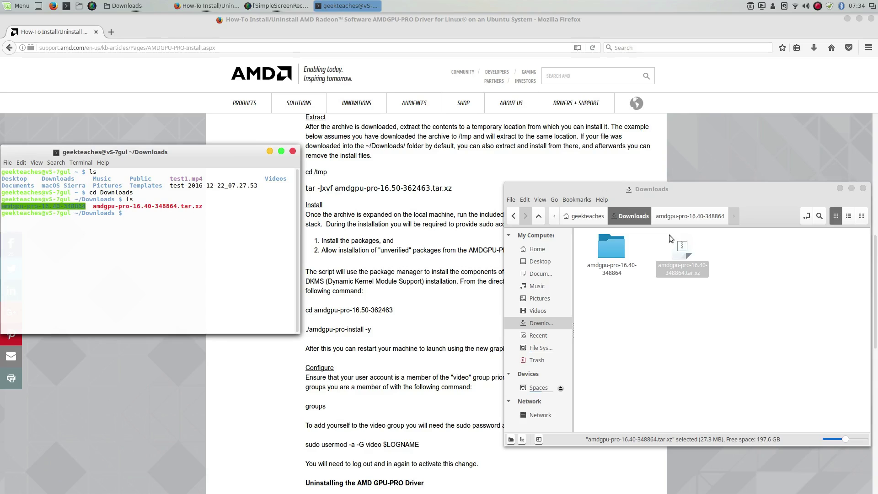
Step: Change into amdgpu-pro-16.40-348864 by pasting its name after cd, and list its .deb packages
left_click(692, 298)
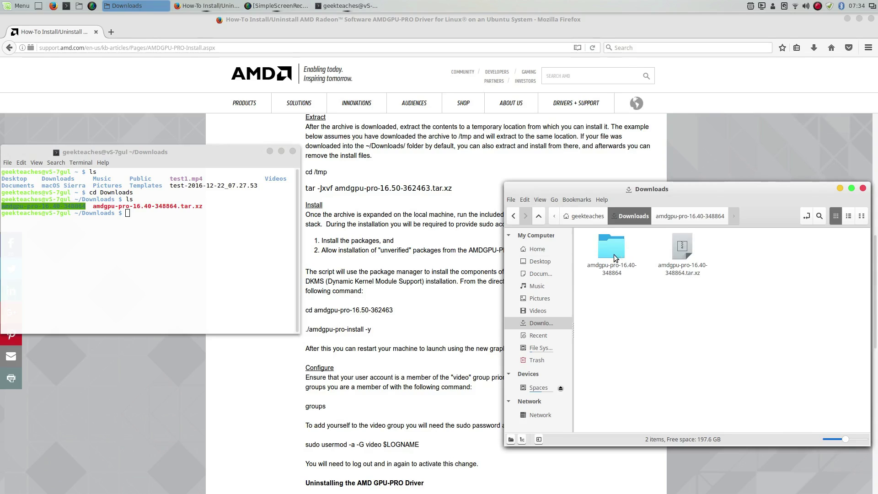
left_click(178, 218)
type("cd")
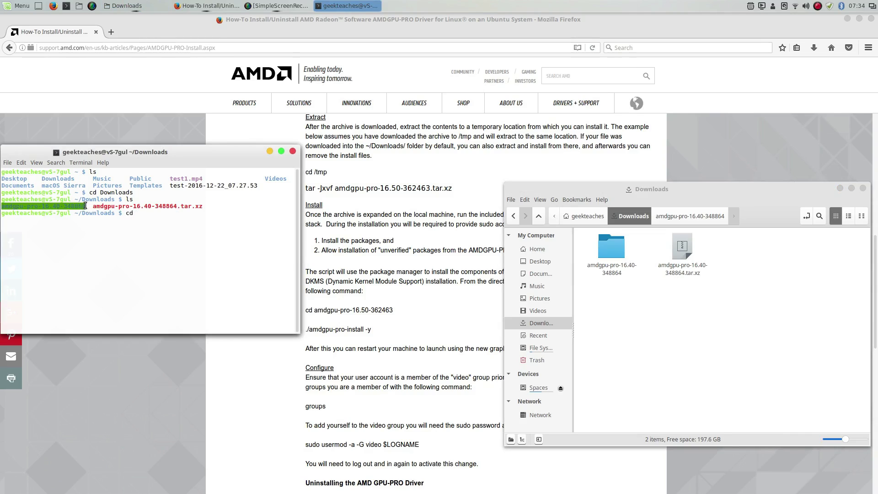
left_click_drag(85, 206, 3, 205)
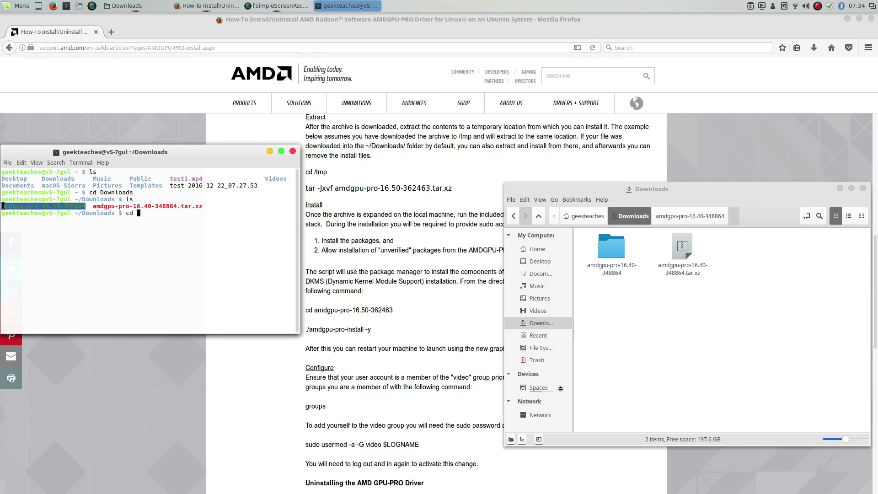
right_click(3, 206)
left_click(21, 236)
right_click(172, 216)
left_click(201, 257)
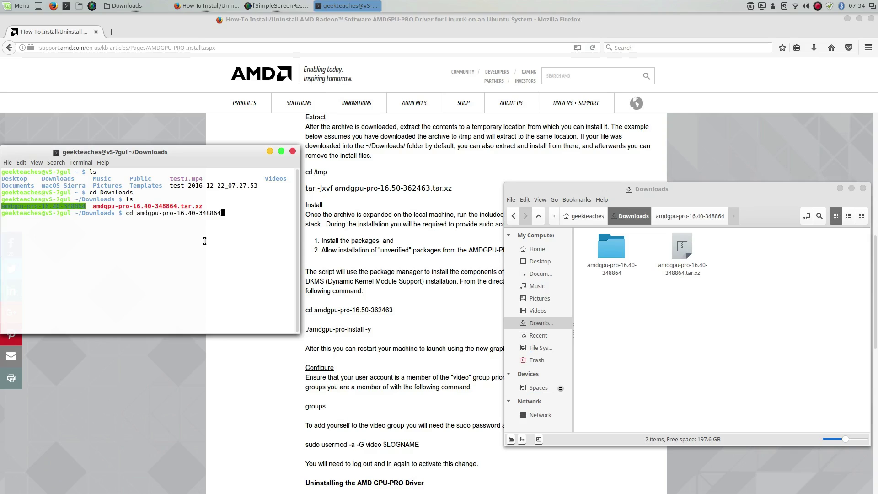
key("Return")
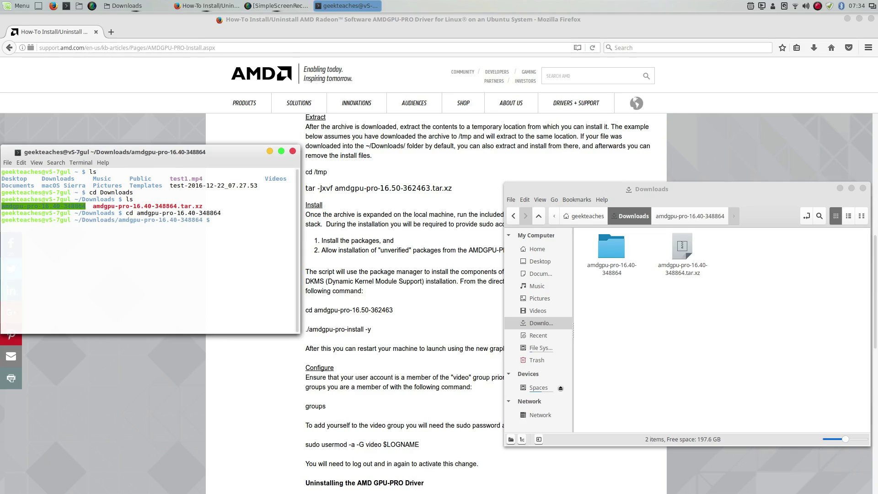
type("ls")
key("Return")
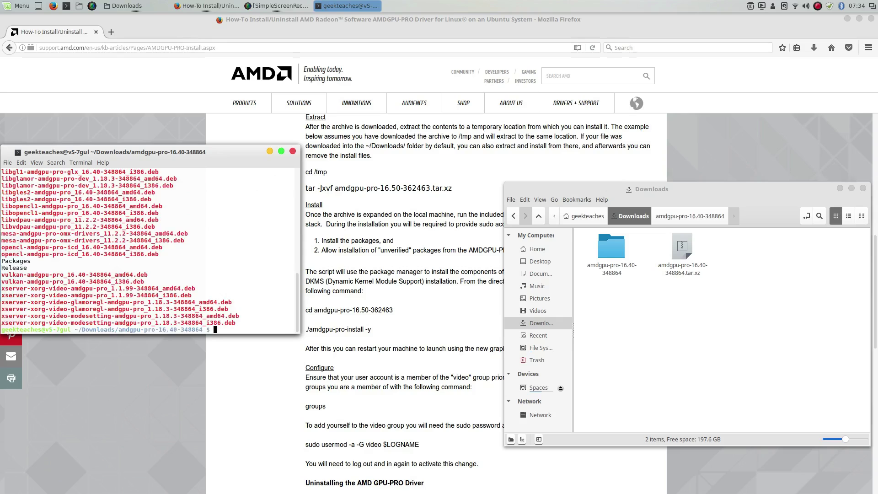
Step: Open the amdgpu-pro-16.40-348864 folder in Nemo and select the guide's ./amdgpu-pro-install -y command
left_click(659, 286)
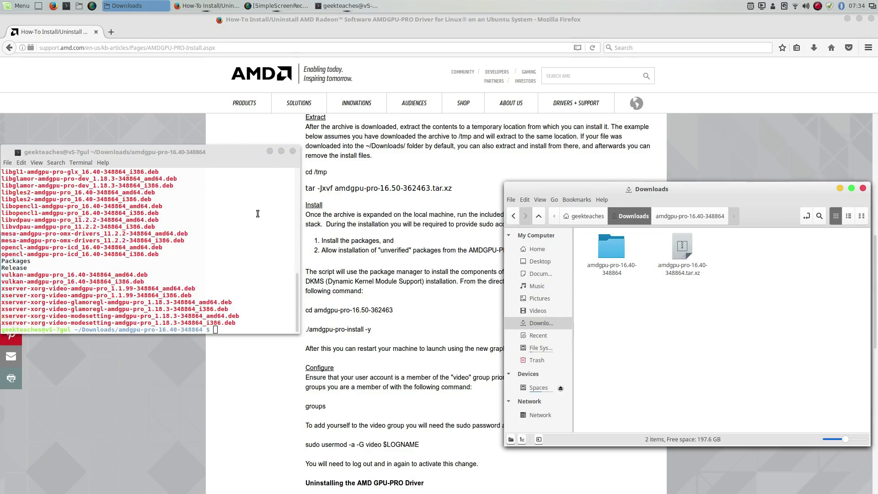
double_click(604, 244)
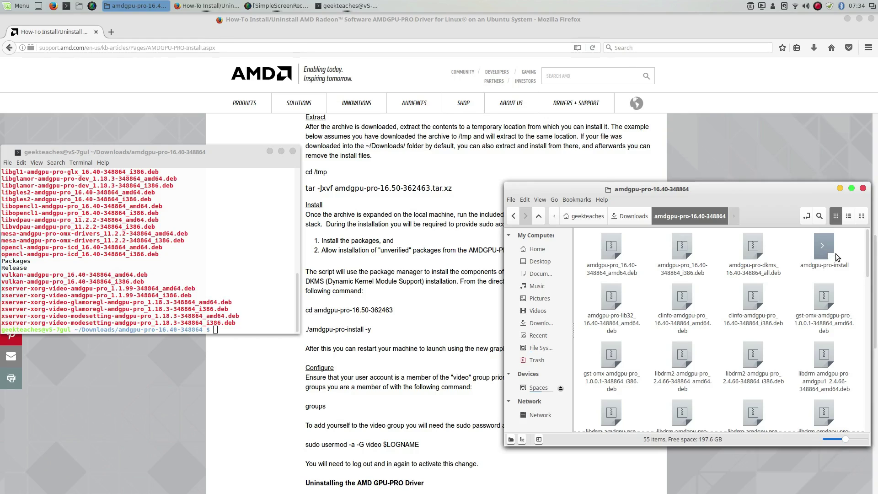
scroll(258, 262, "up", 2)
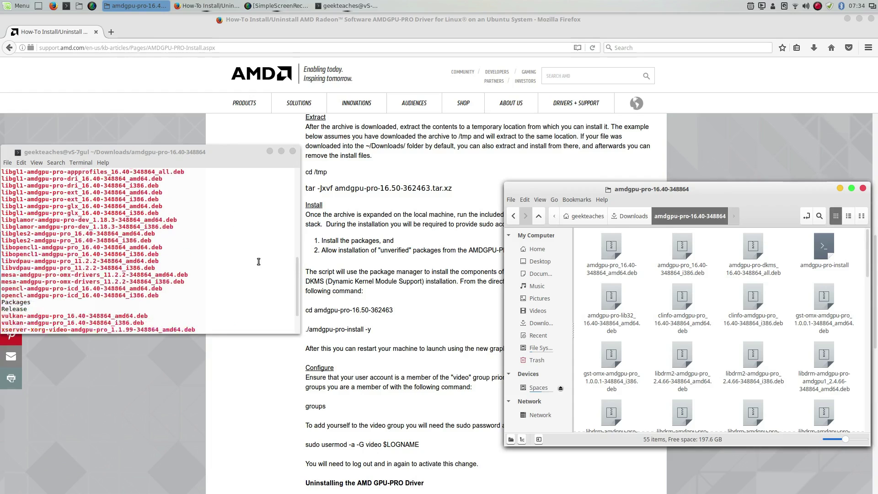
scroll(247, 258, "up", 10)
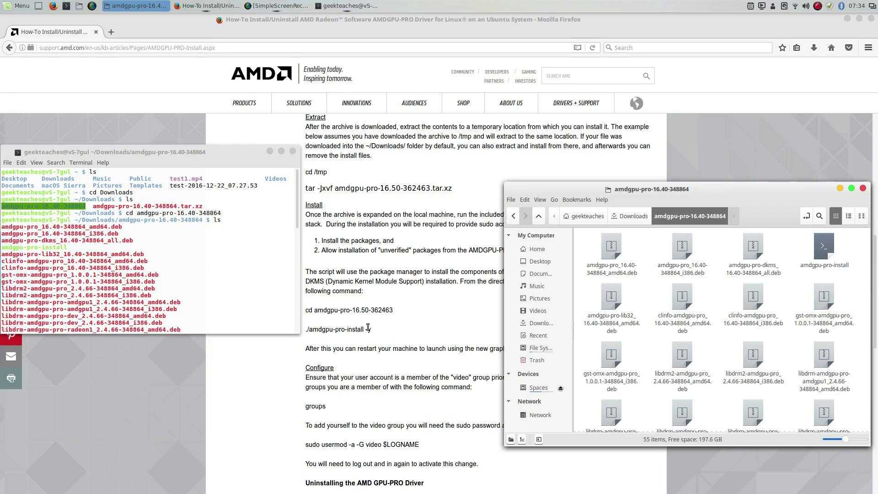
left_click_drag(372, 333, 310, 328)
Step: Copy the ./amdgpu-pro-install -y command, minimise Firefox and reposition the terminal
right_click(311, 328)
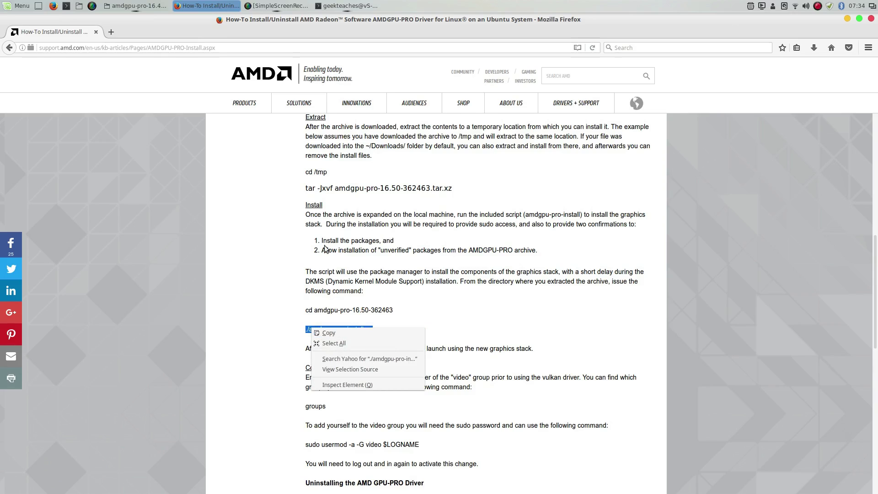
left_click(346, 6)
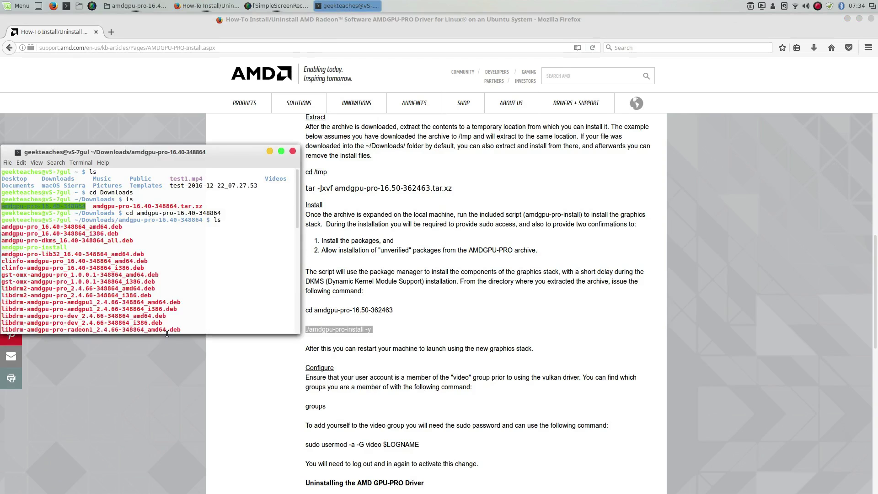
scroll(205, 294, "down", 3)
scroll(205, 294, "down", 9)
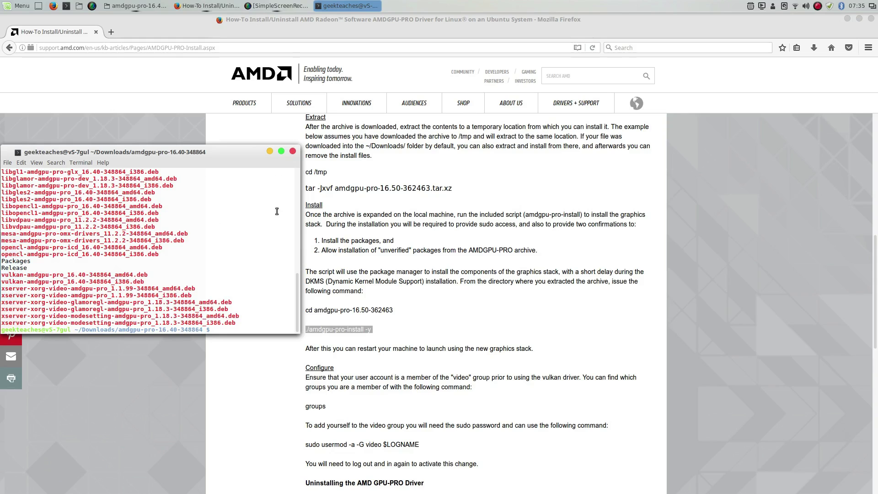
left_click(848, 18)
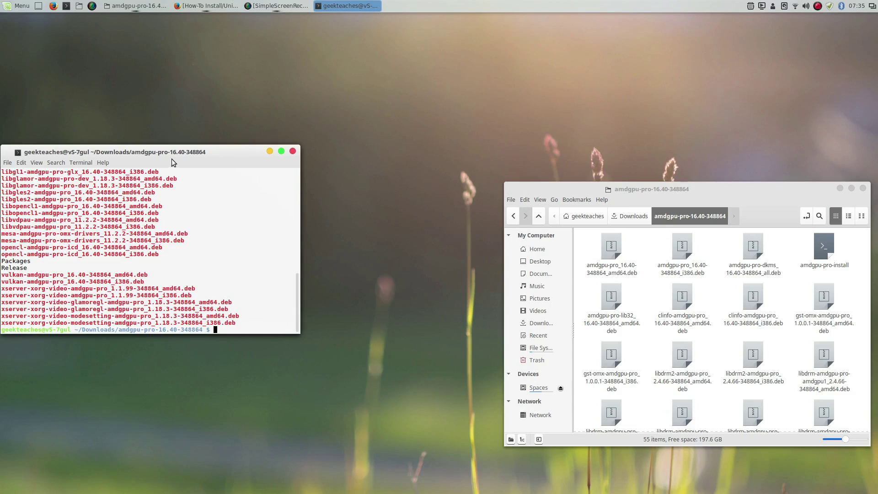
left_click_drag(166, 154, 183, 146)
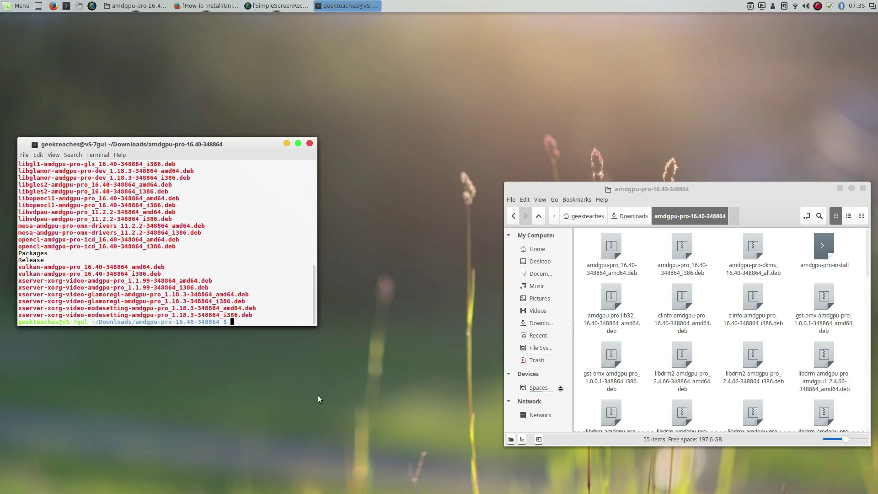
Step: Scroll the AMD guide to the Configure section's groups and usermod video commands
left_click(222, 6)
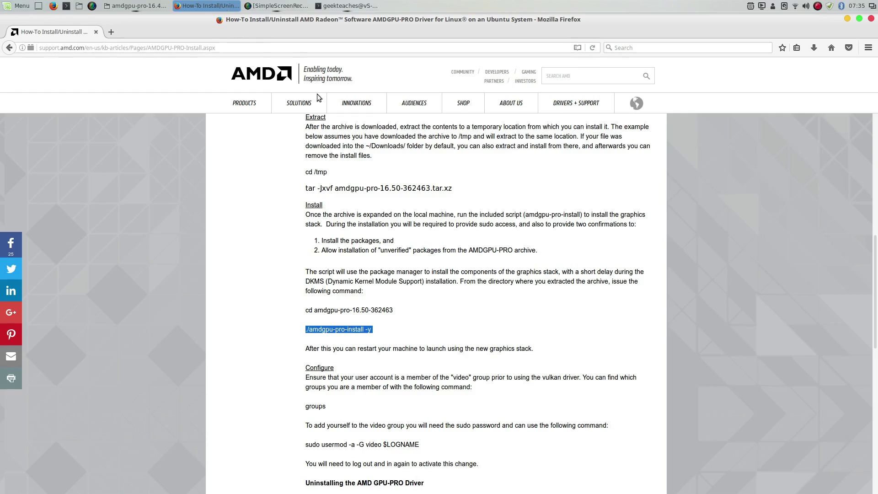
scroll(670, 229, "down", 8)
left_click(409, 247)
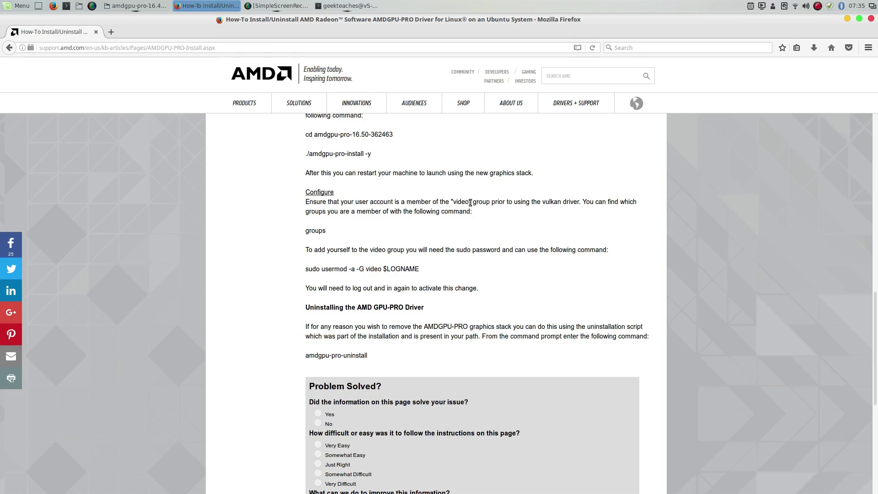
left_click_drag(470, 202, 455, 200)
left_click(351, 226)
left_click(19, 5)
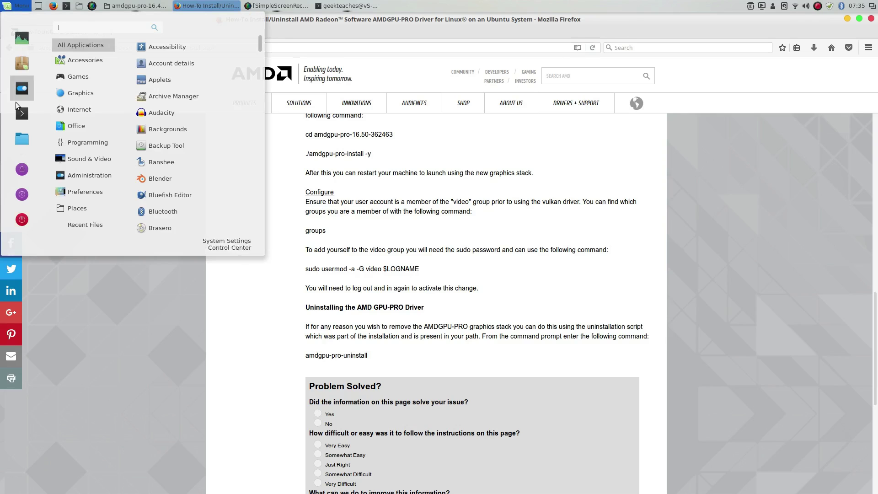
mouse_move(87, 175)
scroll(228, 181, "down", 4)
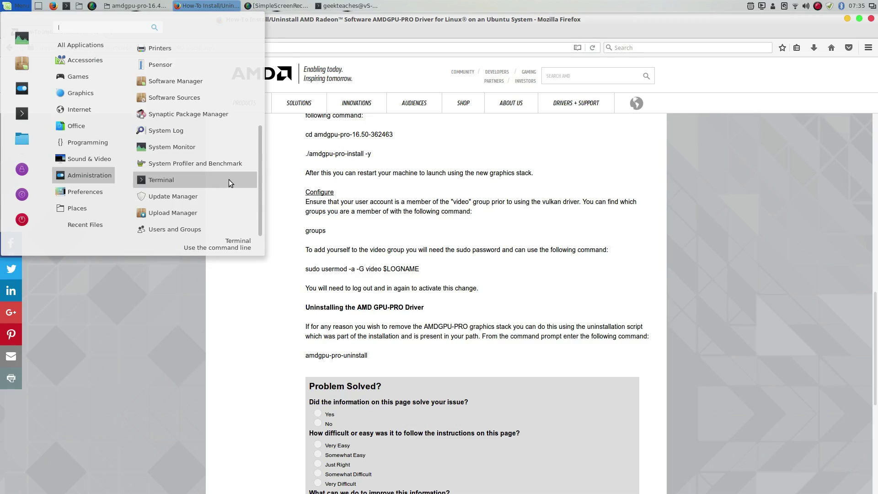
left_click(179, 229)
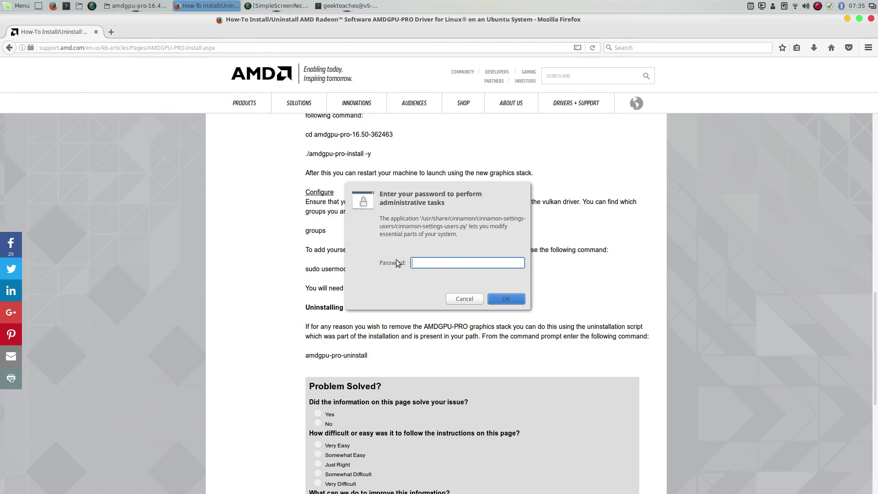
type("***")
key("Return")
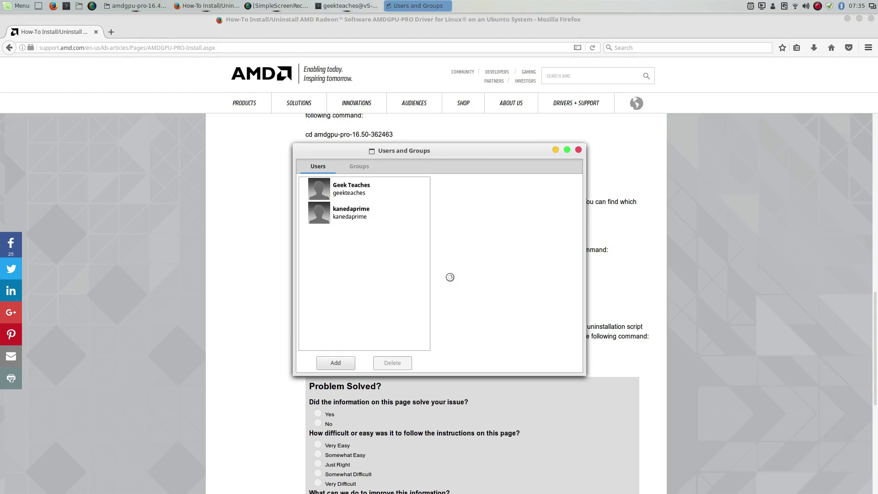
left_click(353, 194)
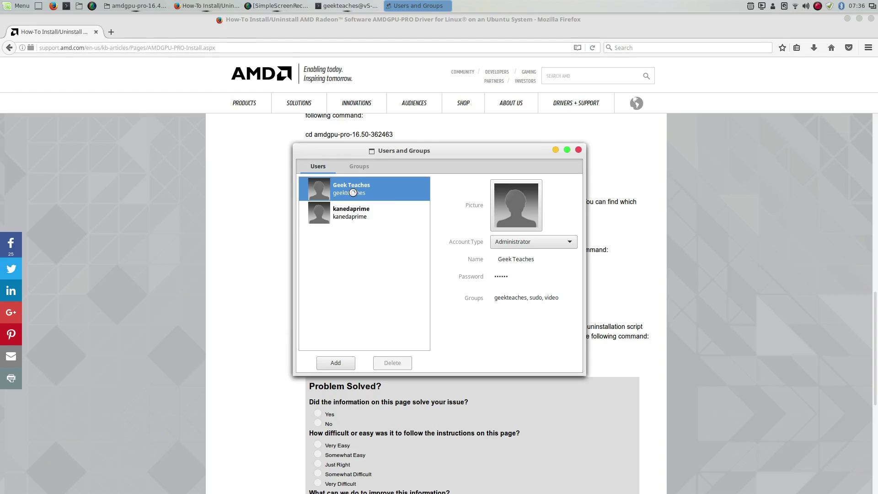
left_click(526, 302)
scroll(446, 282, "down", 10)
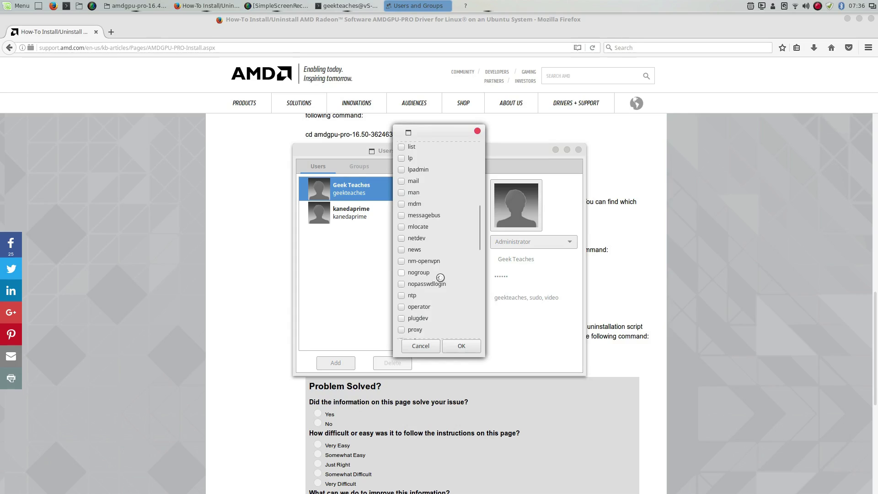
scroll(447, 282, "down", 6)
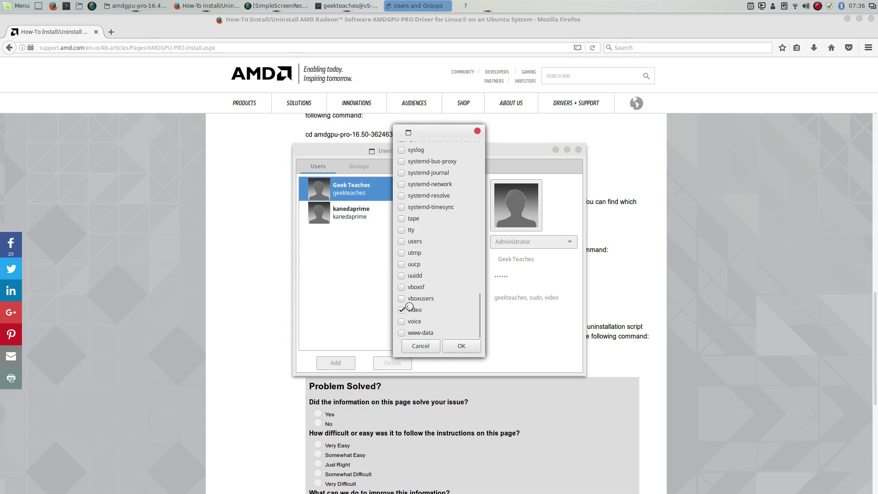
left_click(425, 345)
left_click(578, 150)
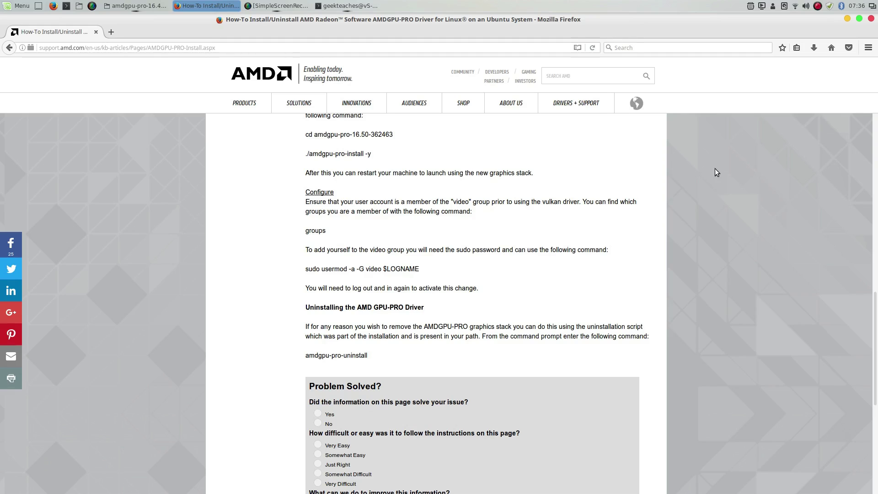
Step: Minimise Firefox and the file manager, then exit the terminal session
left_click(846, 20)
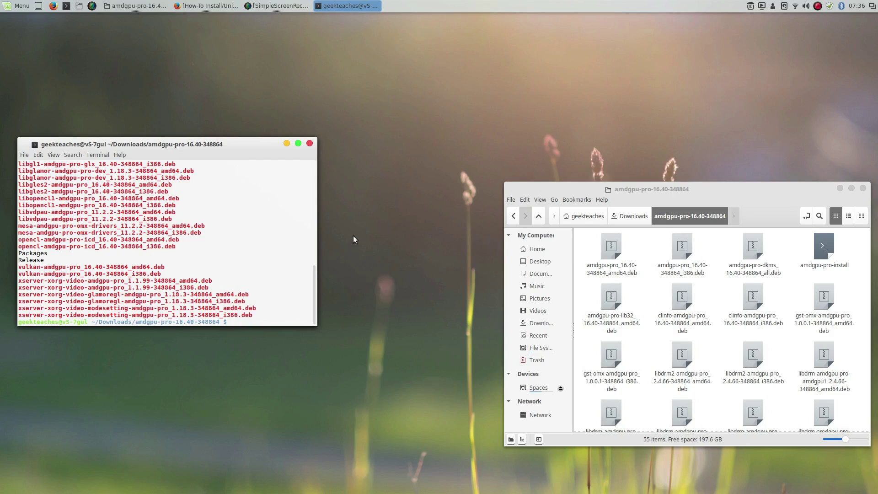
left_click(839, 189)
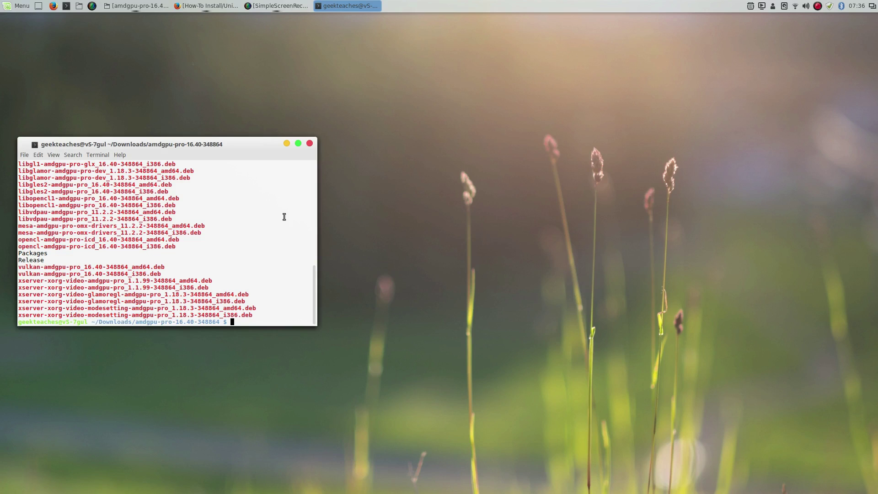
type("exit")
key("Return")
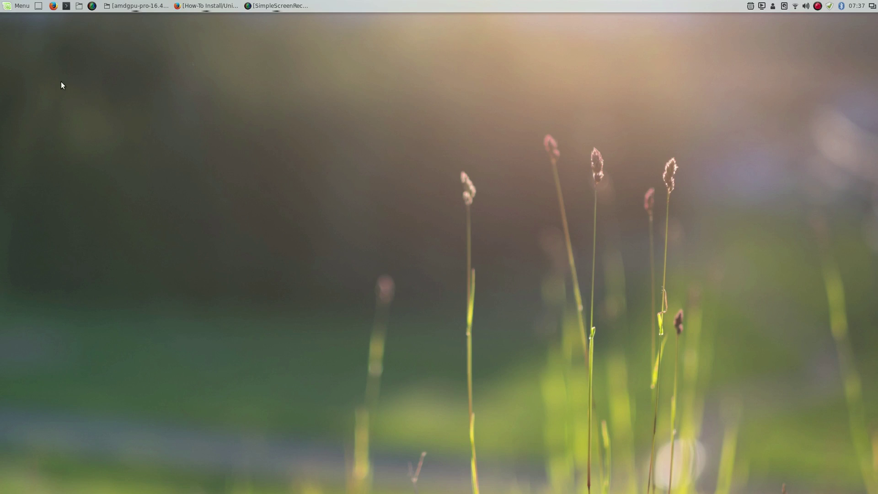
left_click(15, 8)
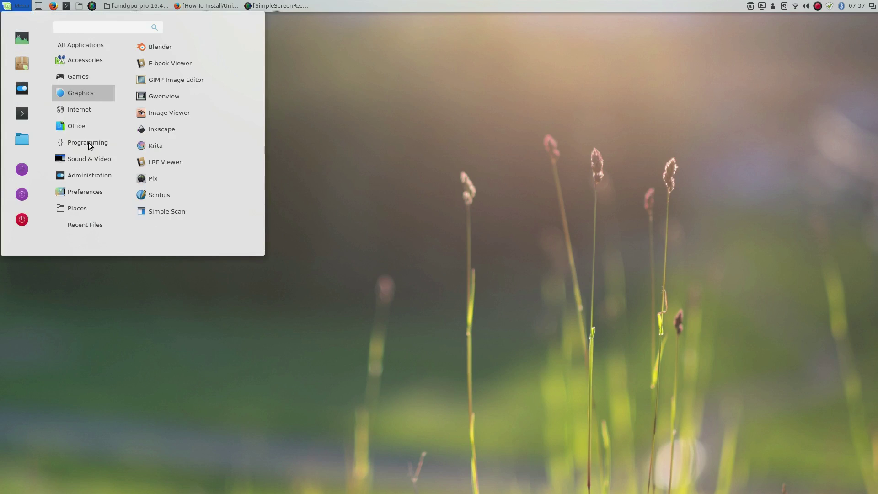
mouse_move(92, 179)
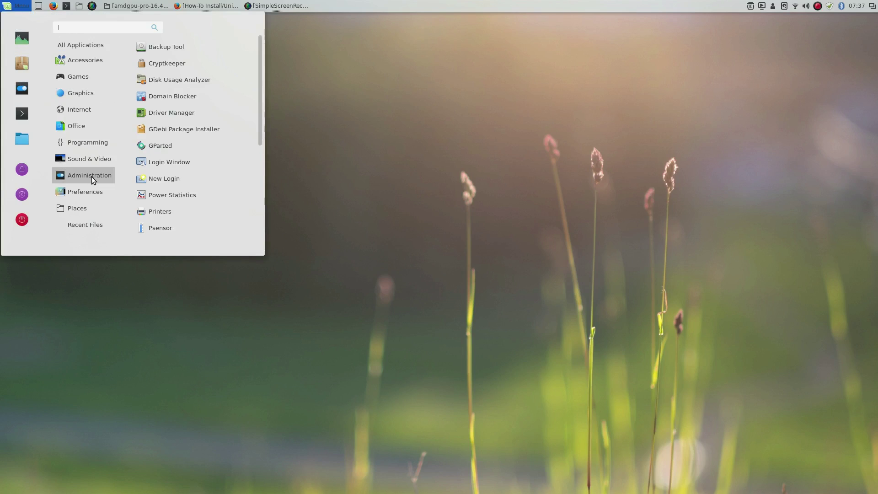
left_click(172, 117)
type("••")
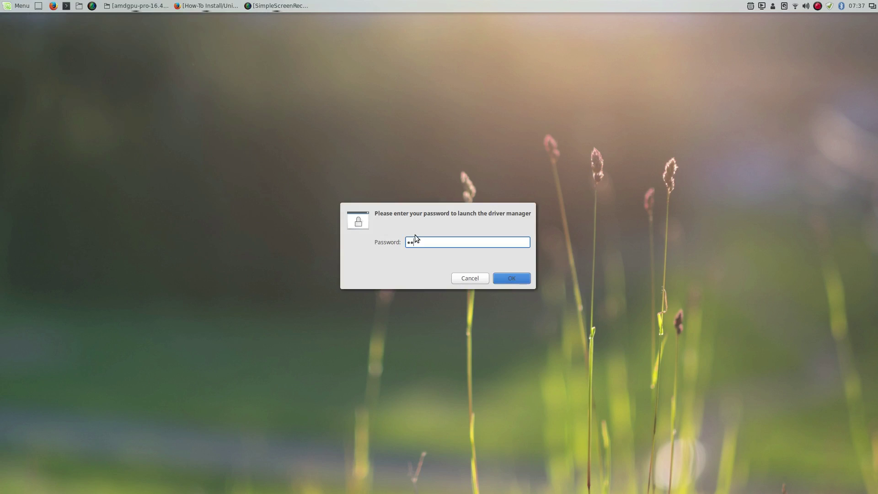
type("••••••••")
key("Return")
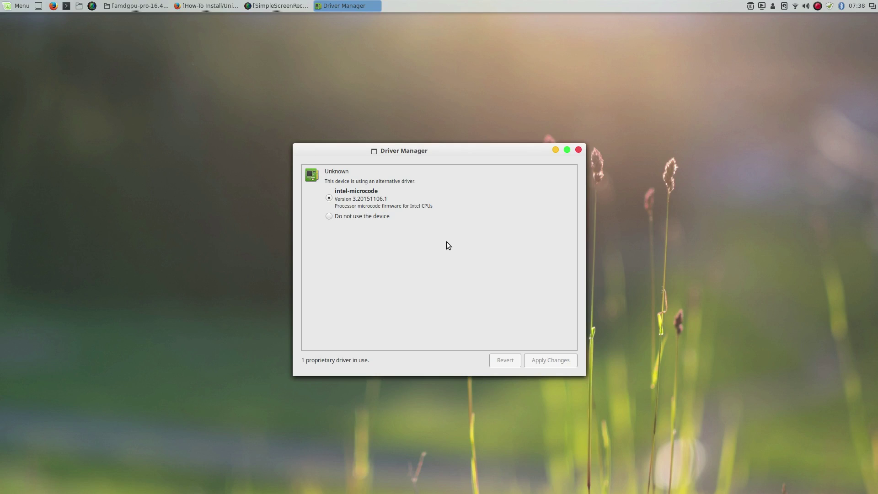
left_click(581, 148)
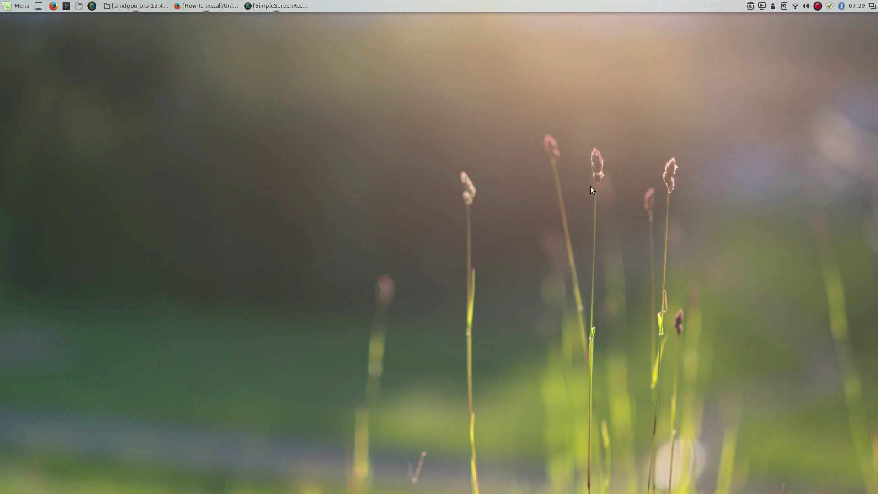
Step: Restore the amdgpu-pro-16.40-348864 folder window and move it to the upper left
left_click(139, 5)
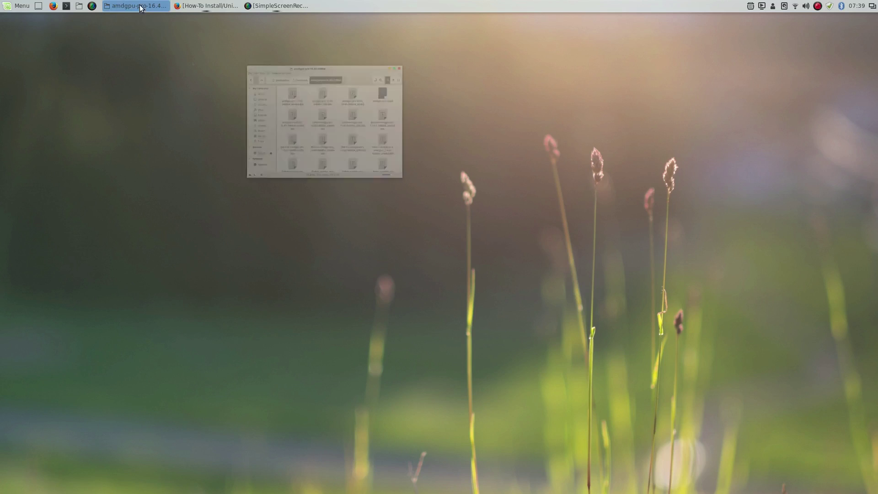
left_click_drag(716, 195, 301, 104)
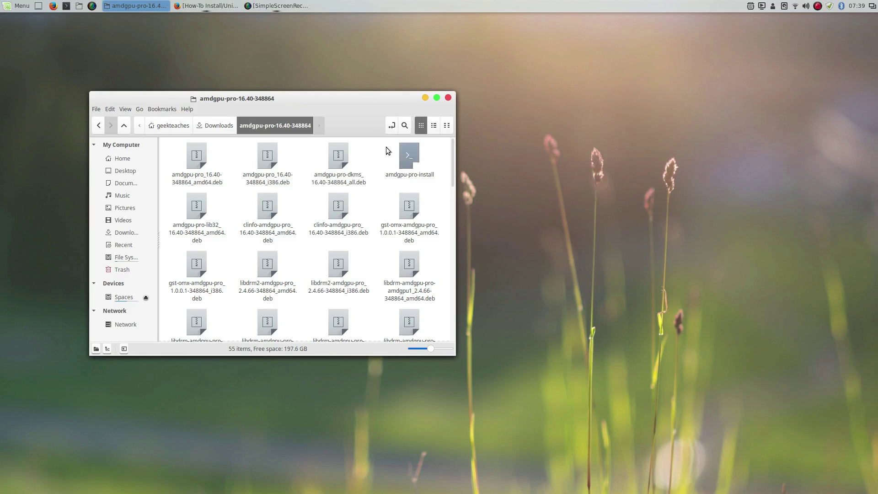
left_click_drag(331, 103, 303, 87)
Step: Open a second Nemo window on the root File System and place it lower right
right_click(100, 146)
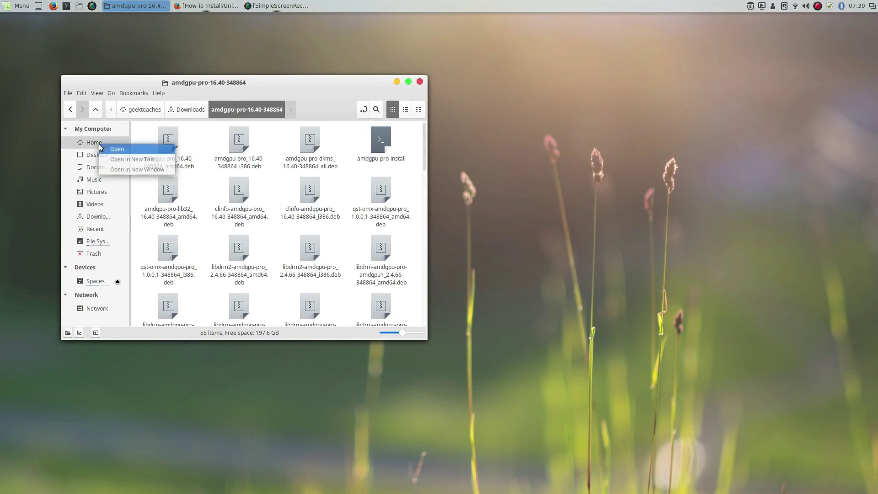
left_click(114, 154)
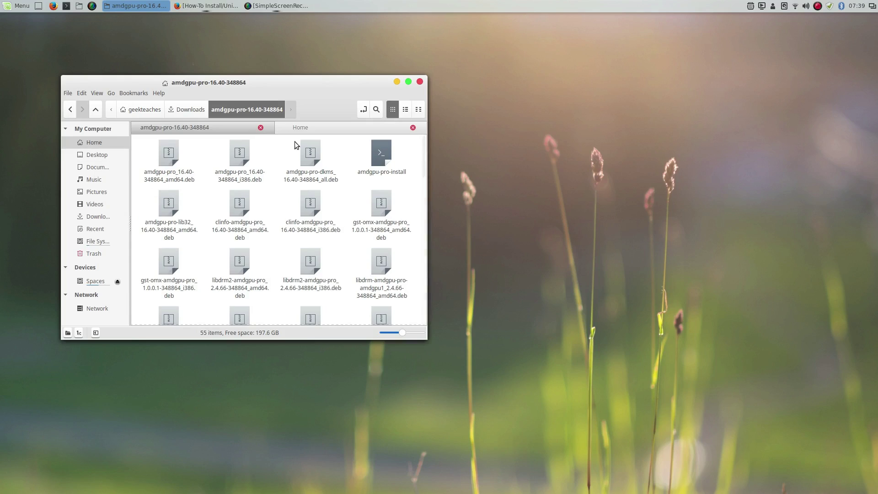
left_click(413, 128)
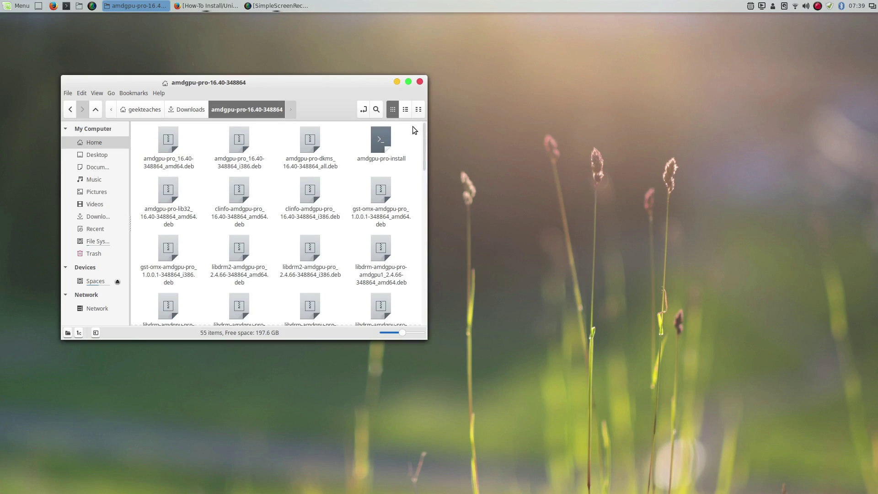
left_click(80, 6)
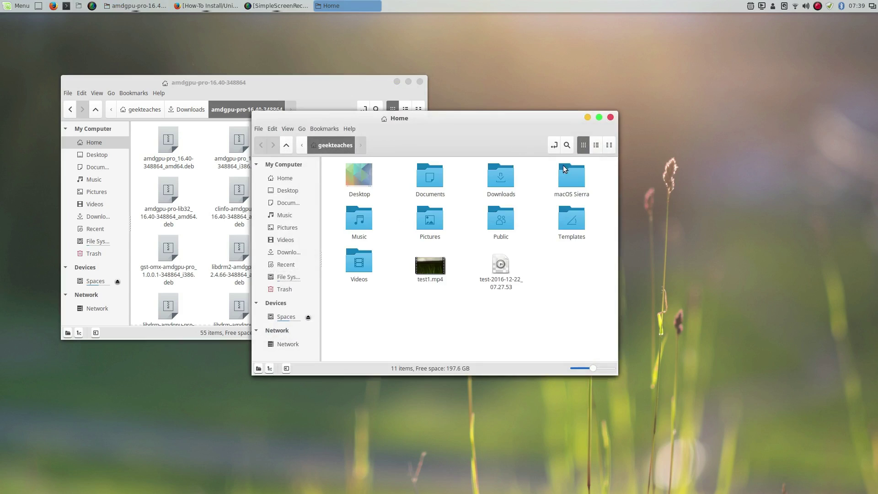
left_click(274, 278)
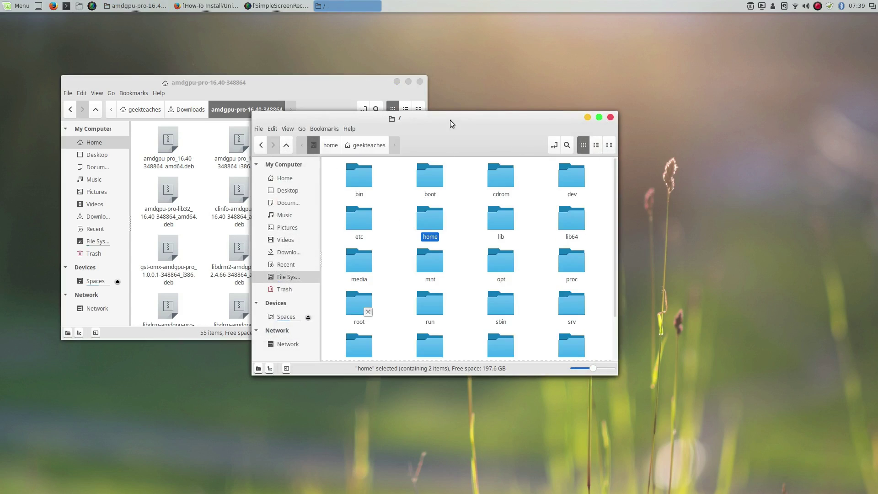
left_click_drag(450, 120, 667, 197)
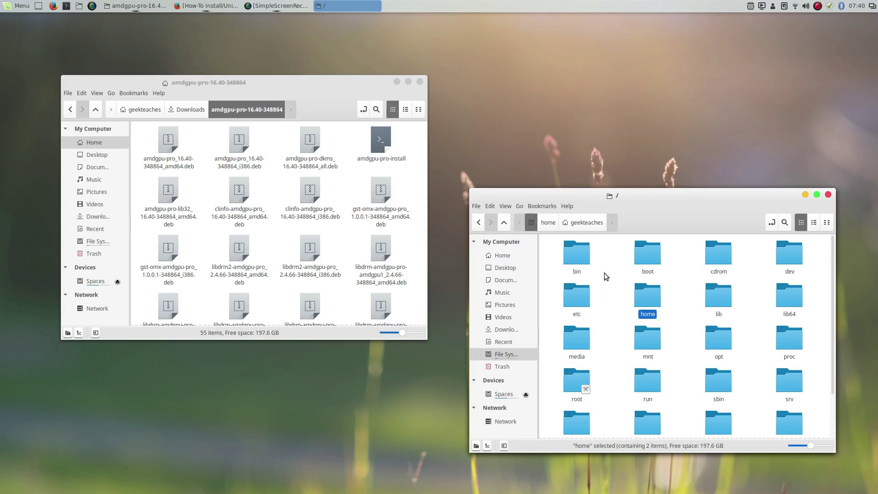
Step: From the Home folder, set Videos as the default for test1.mp4 and open it
left_click(544, 225)
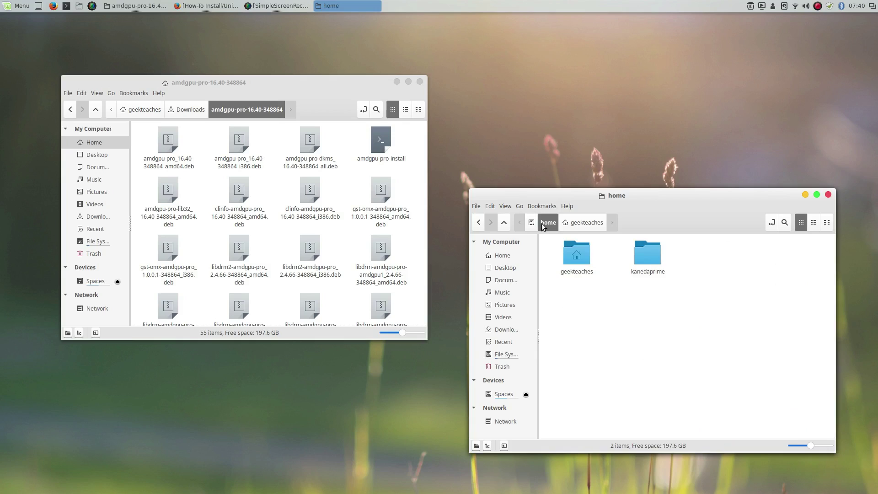
left_click(494, 255)
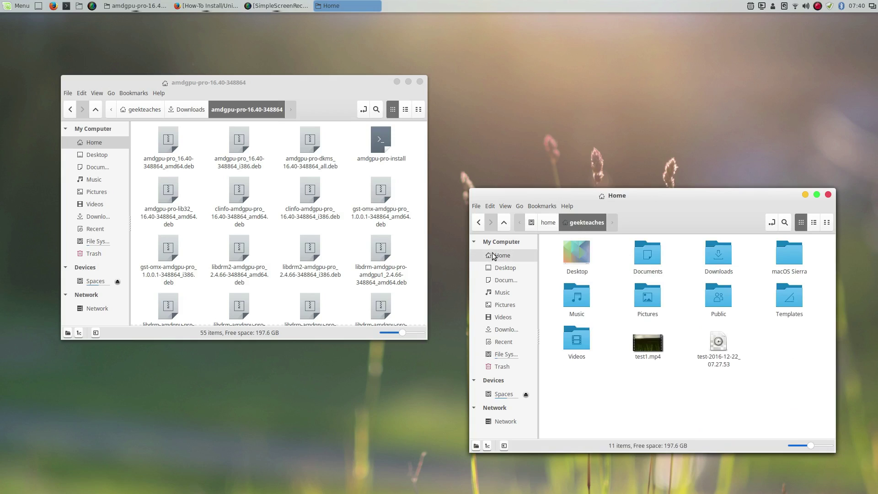
right_click(646, 344)
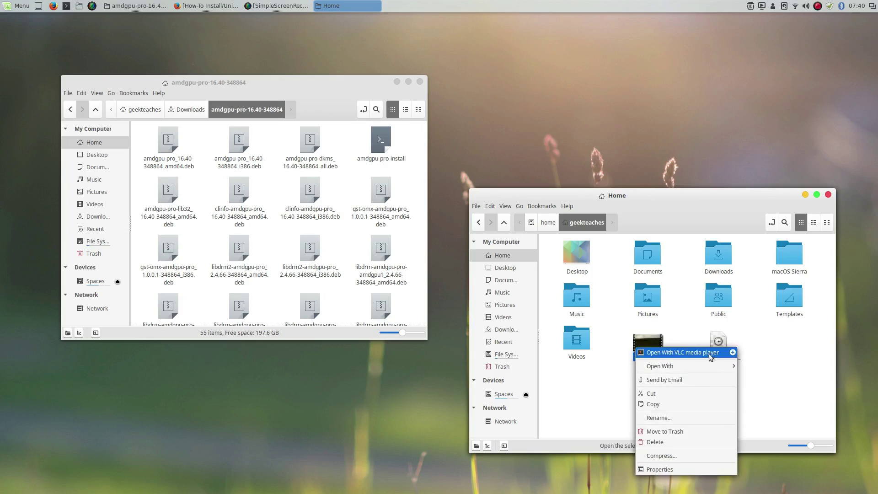
mouse_move(711, 366)
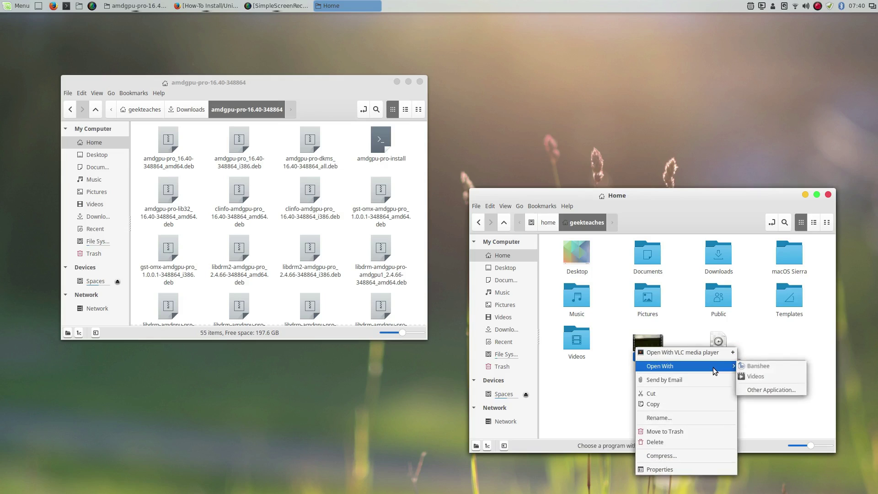
left_click(767, 393)
left_click(489, 285)
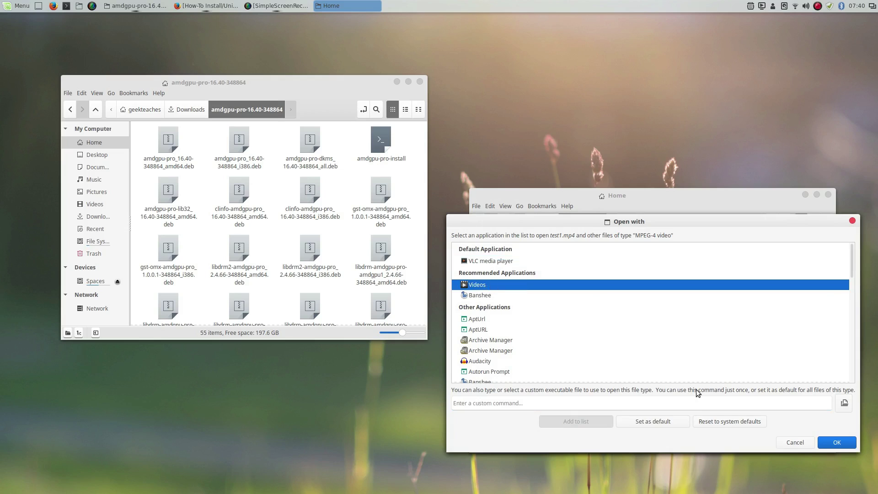
left_click(679, 421)
left_click(840, 443)
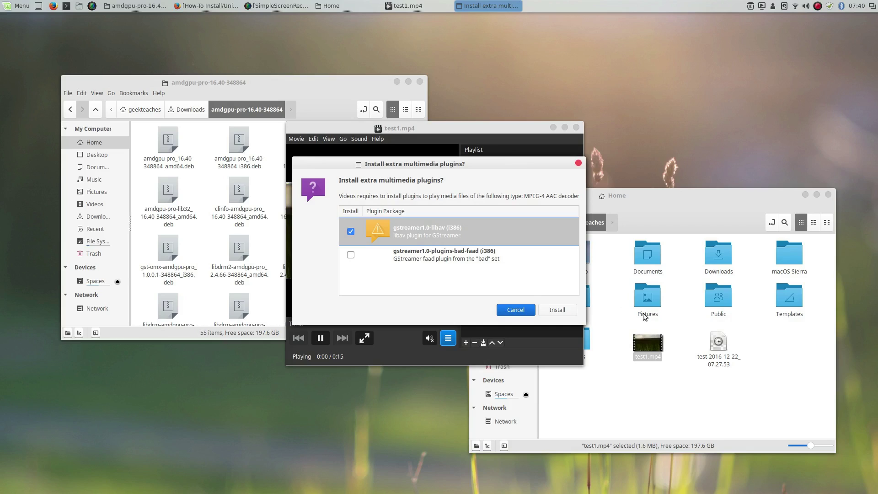
Step: Select the gstreamer1.0-libav package in the extra multimedia plugins prompt
left_click(436, 244)
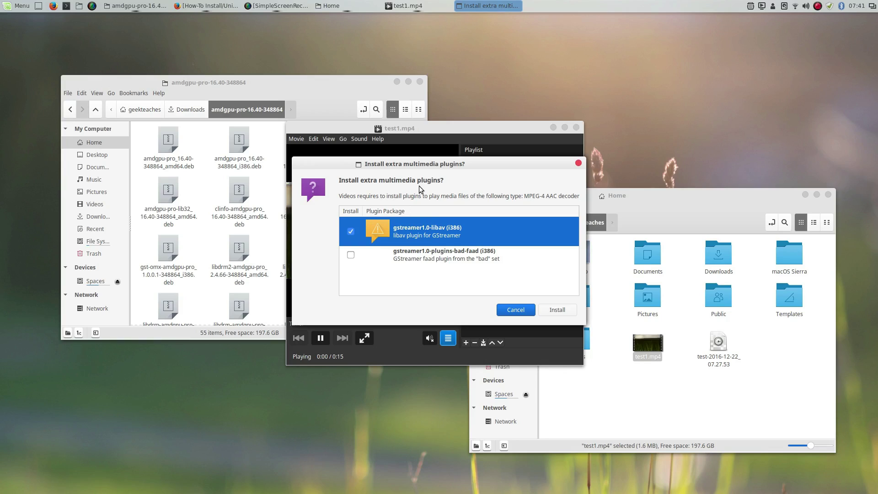
Step: Decline the plugin install, close Videos, and check the Open With chooser without changing anything
mouse_move(502, 249)
mouse_move(402, 243)
left_click(515, 309)
left_click(576, 128)
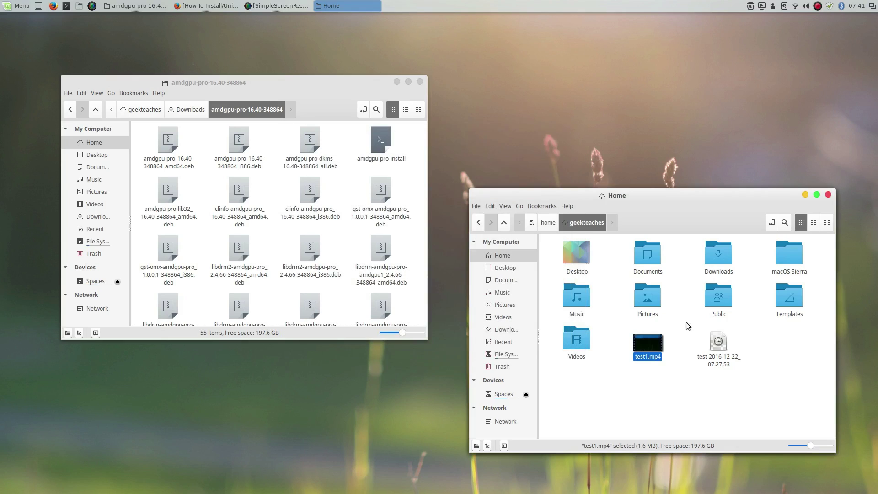
left_click(684, 403)
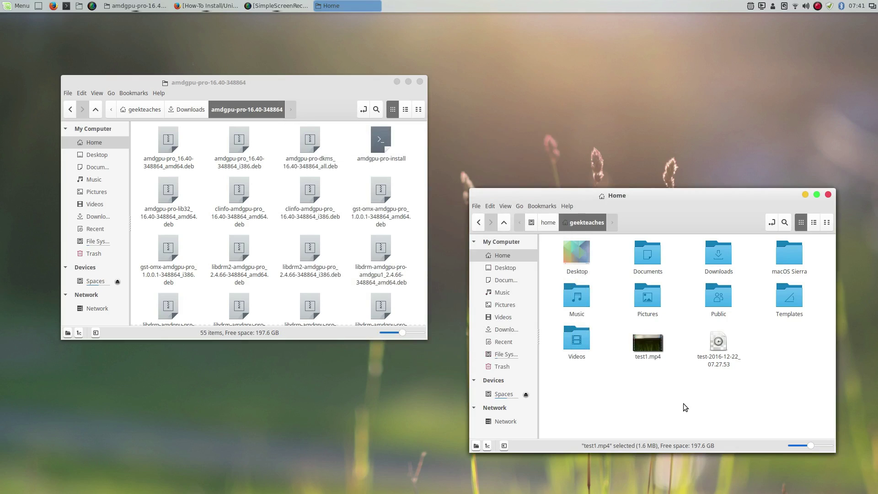
right_click(649, 347)
mouse_move(678, 365)
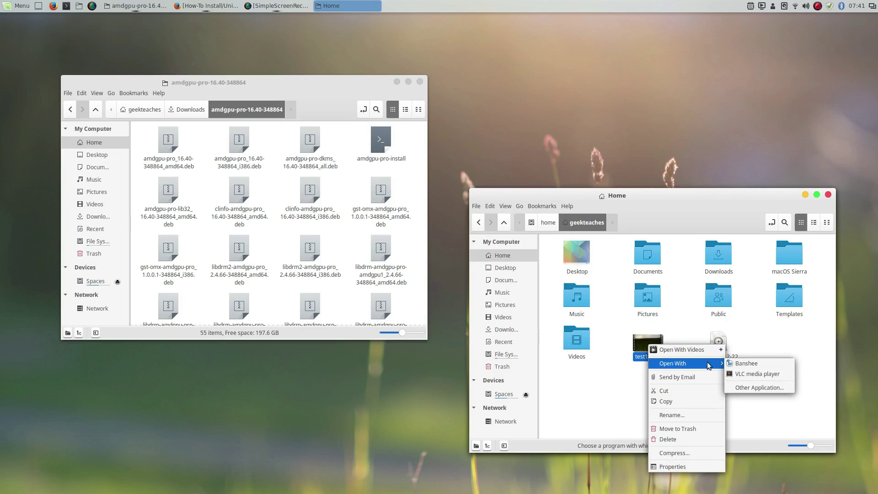
left_click(750, 386)
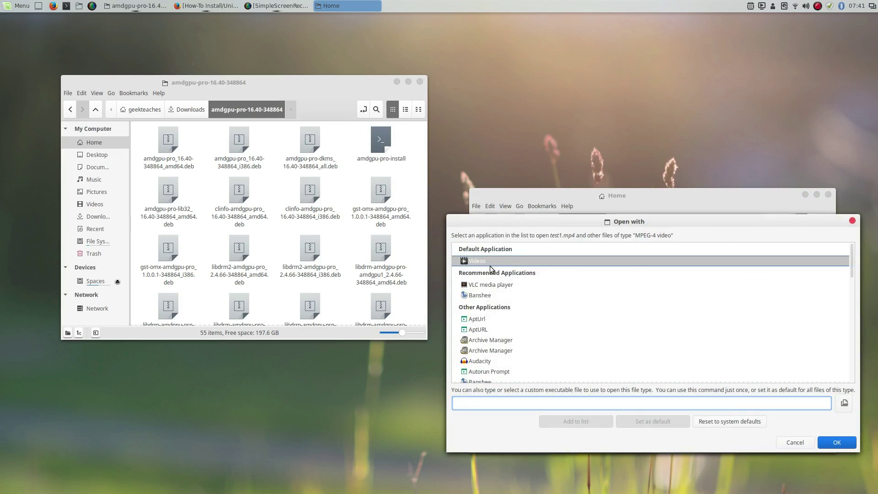
left_click(490, 261)
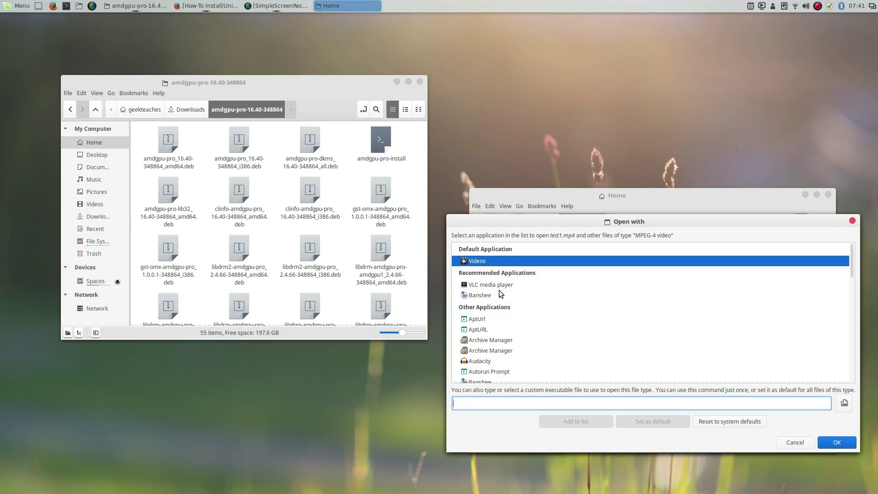
left_click(853, 220)
Step: Set VLC media player as the default for MPEG-4 video and open test1.mp4 in it
right_click(647, 346)
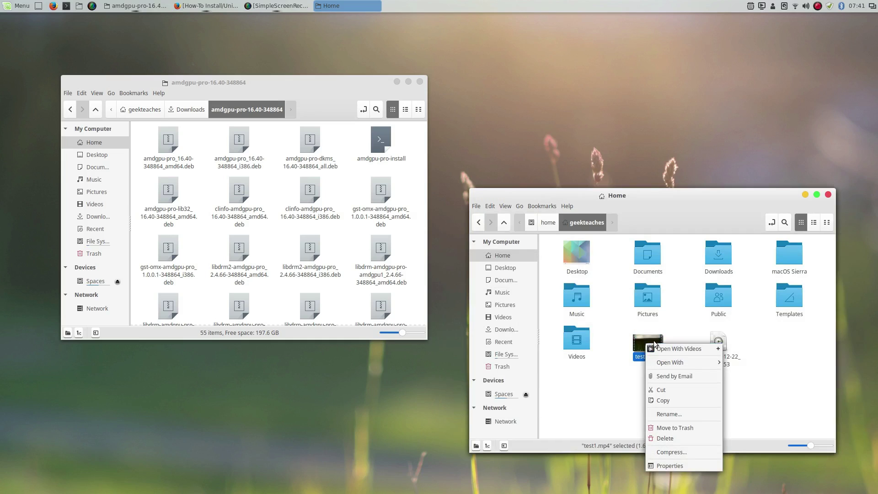
mouse_move(703, 363)
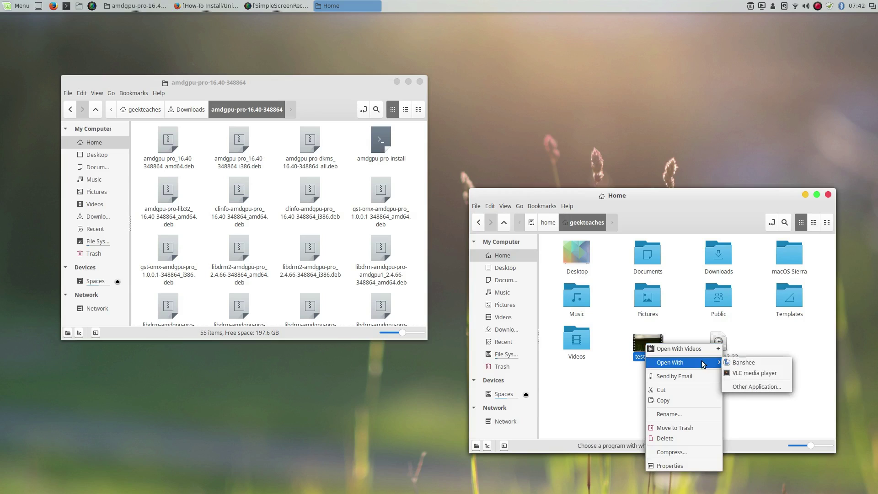
left_click(751, 386)
left_click(508, 286)
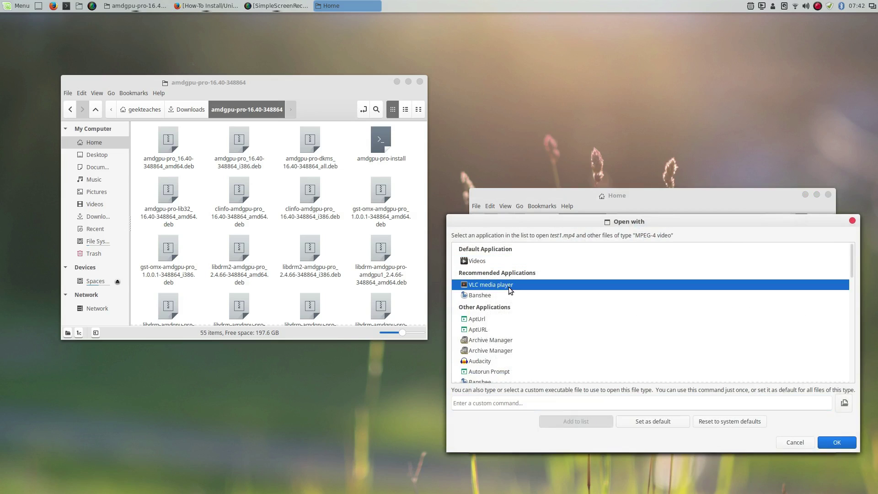
left_click(671, 424)
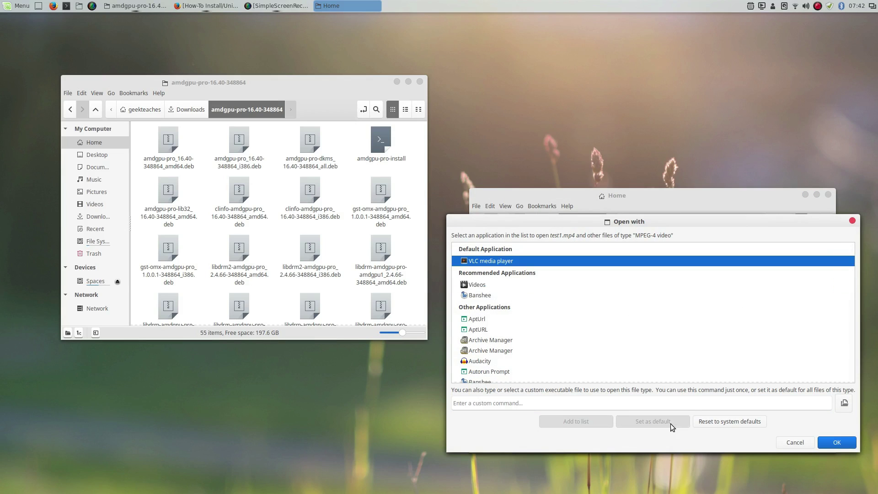
left_click(849, 446)
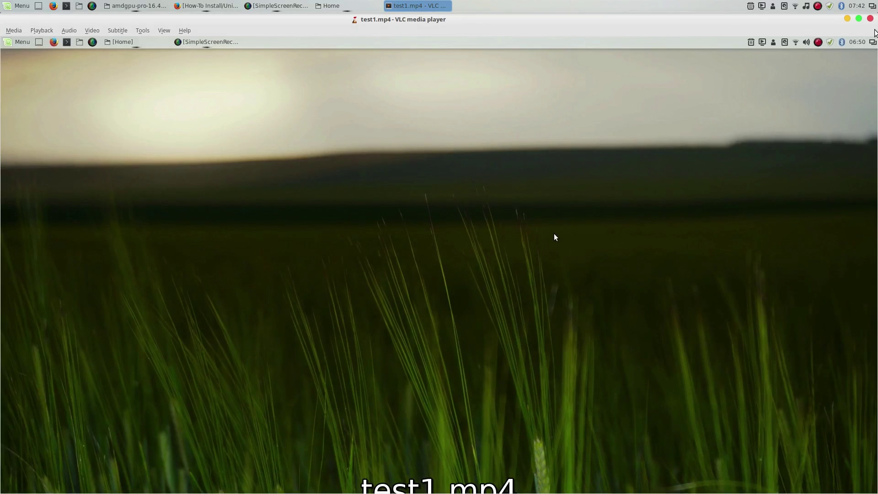
Step: Reopen test1.mp4 from Home to confirm VLC plays it, quit VLC, and minimise Home
left_click(870, 19)
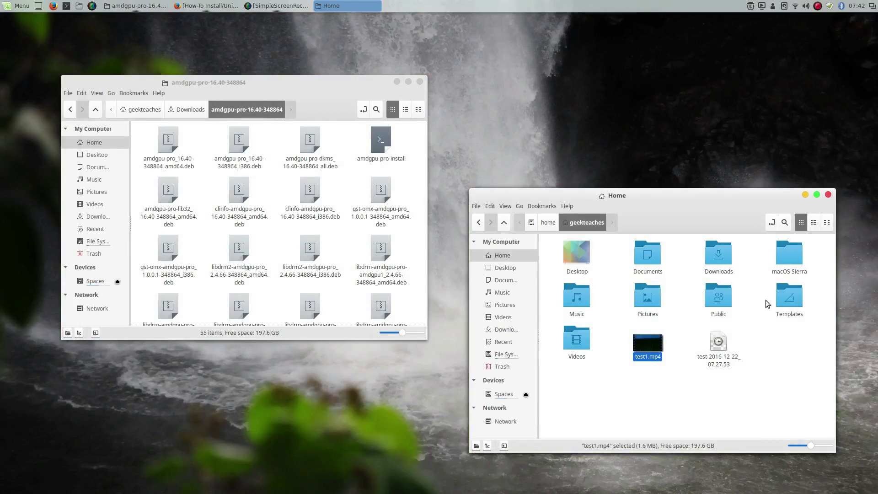
double_click(659, 344)
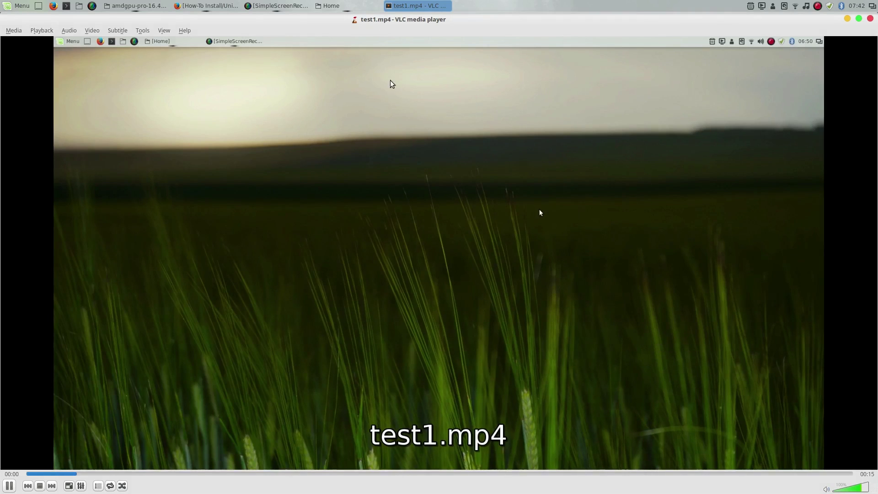
key("ctrl+q")
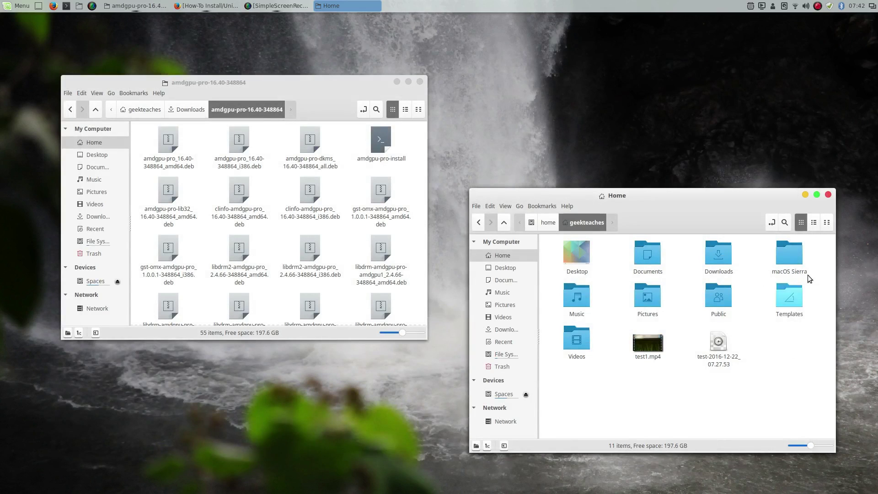
left_click(805, 195)
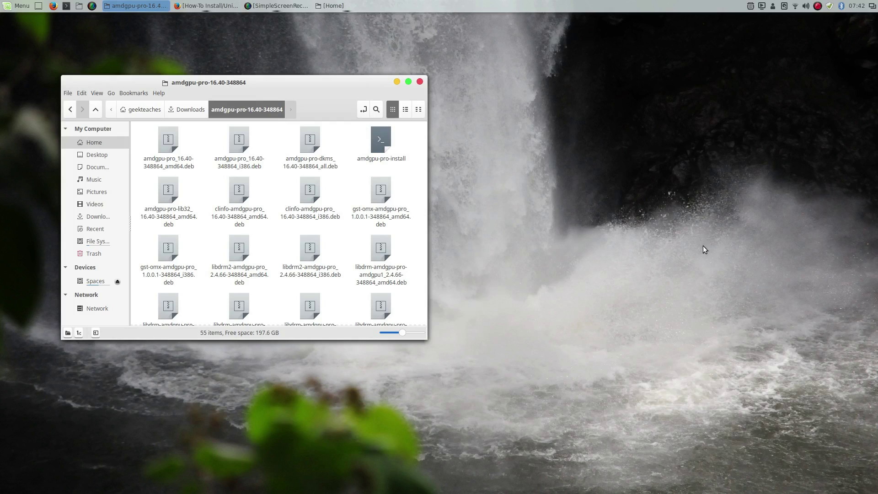
Step: Minimise the amdgpu-pro-16.40-348864 folder window to leave an empty desktop
left_click(397, 82)
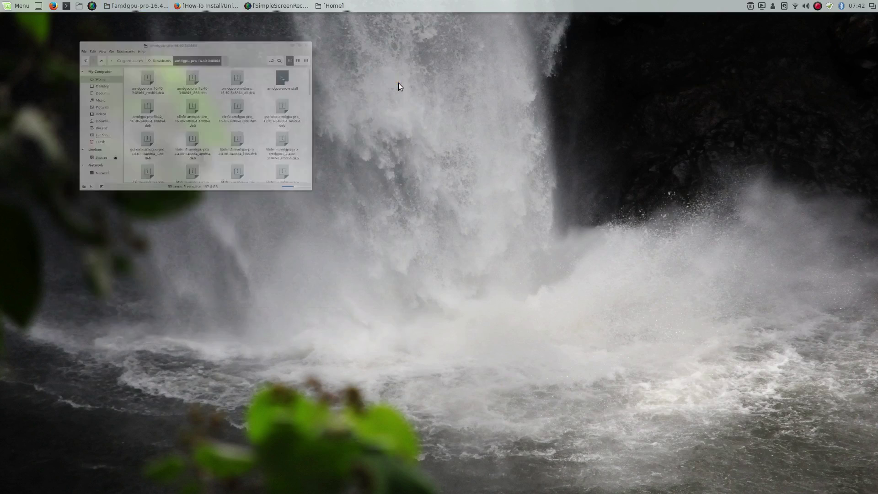